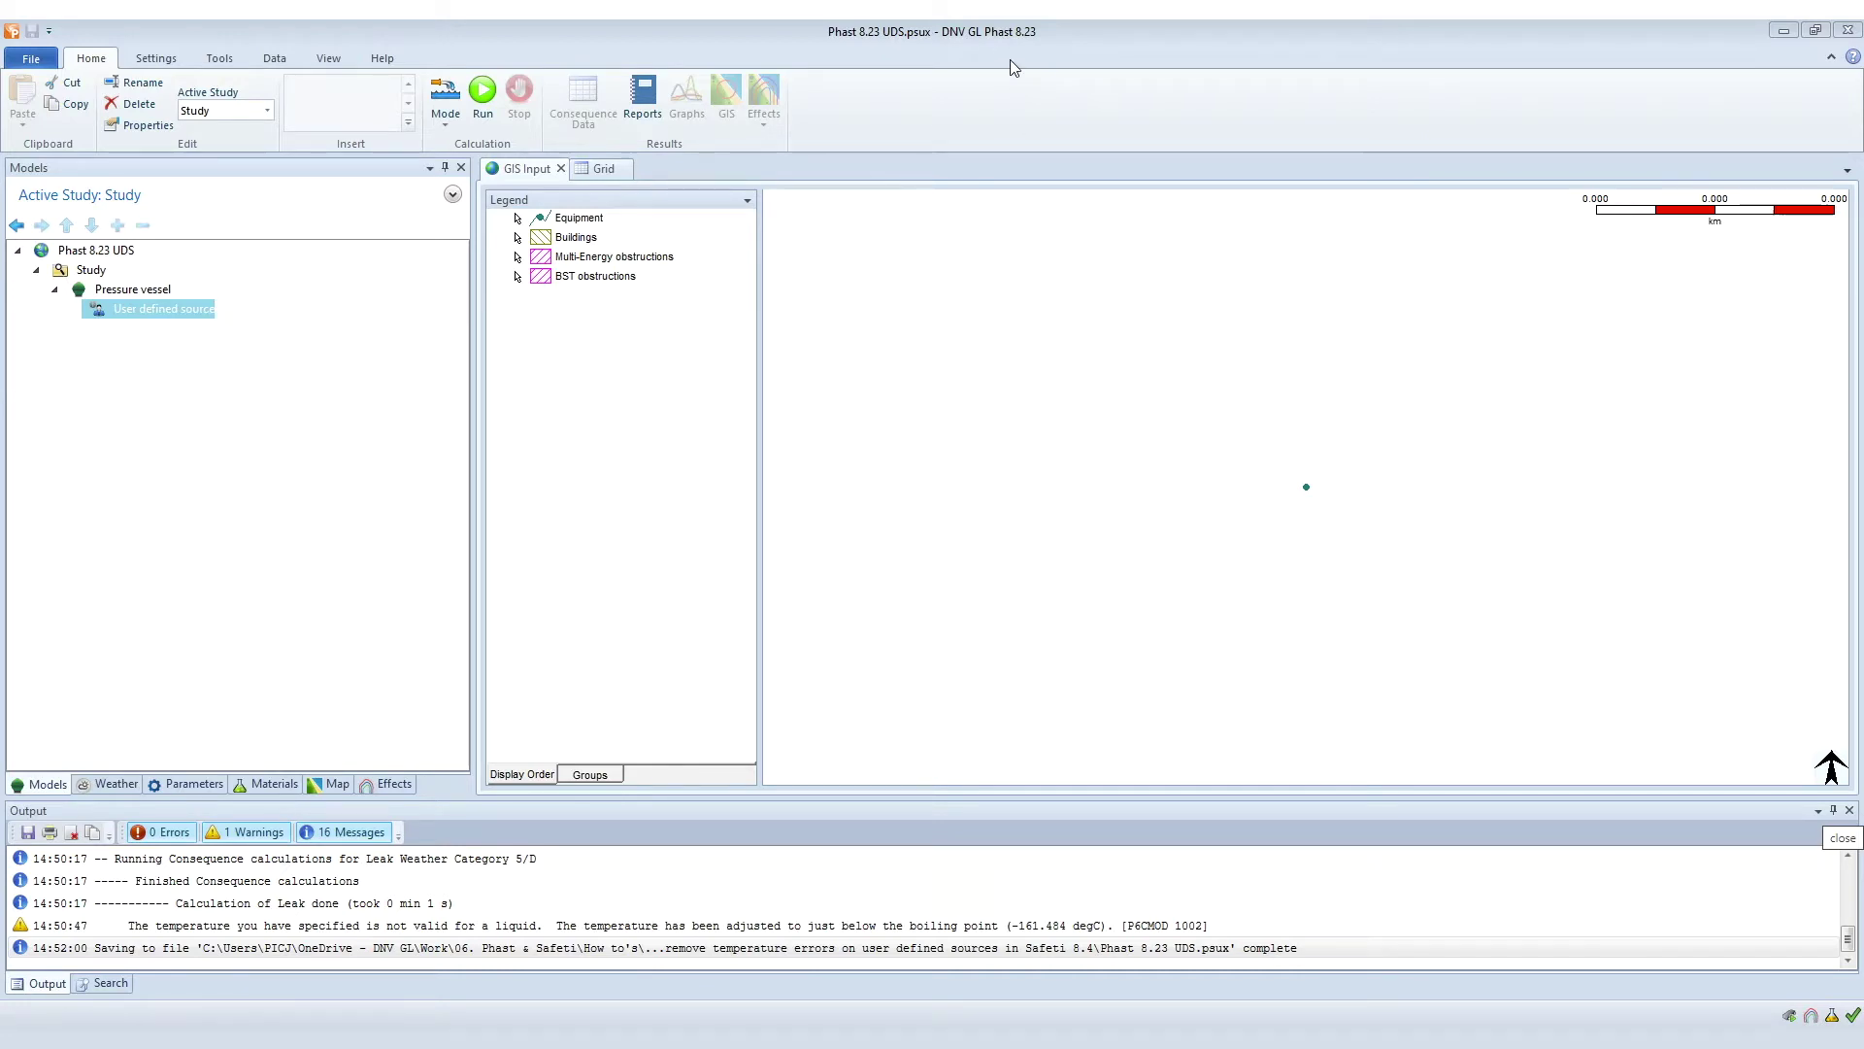
# Inspect the user defined source's properties for the invalid liquid temperature, then close without changes.
pyautogui.click(149, 318)
pyautogui.doubleClick(148, 319)
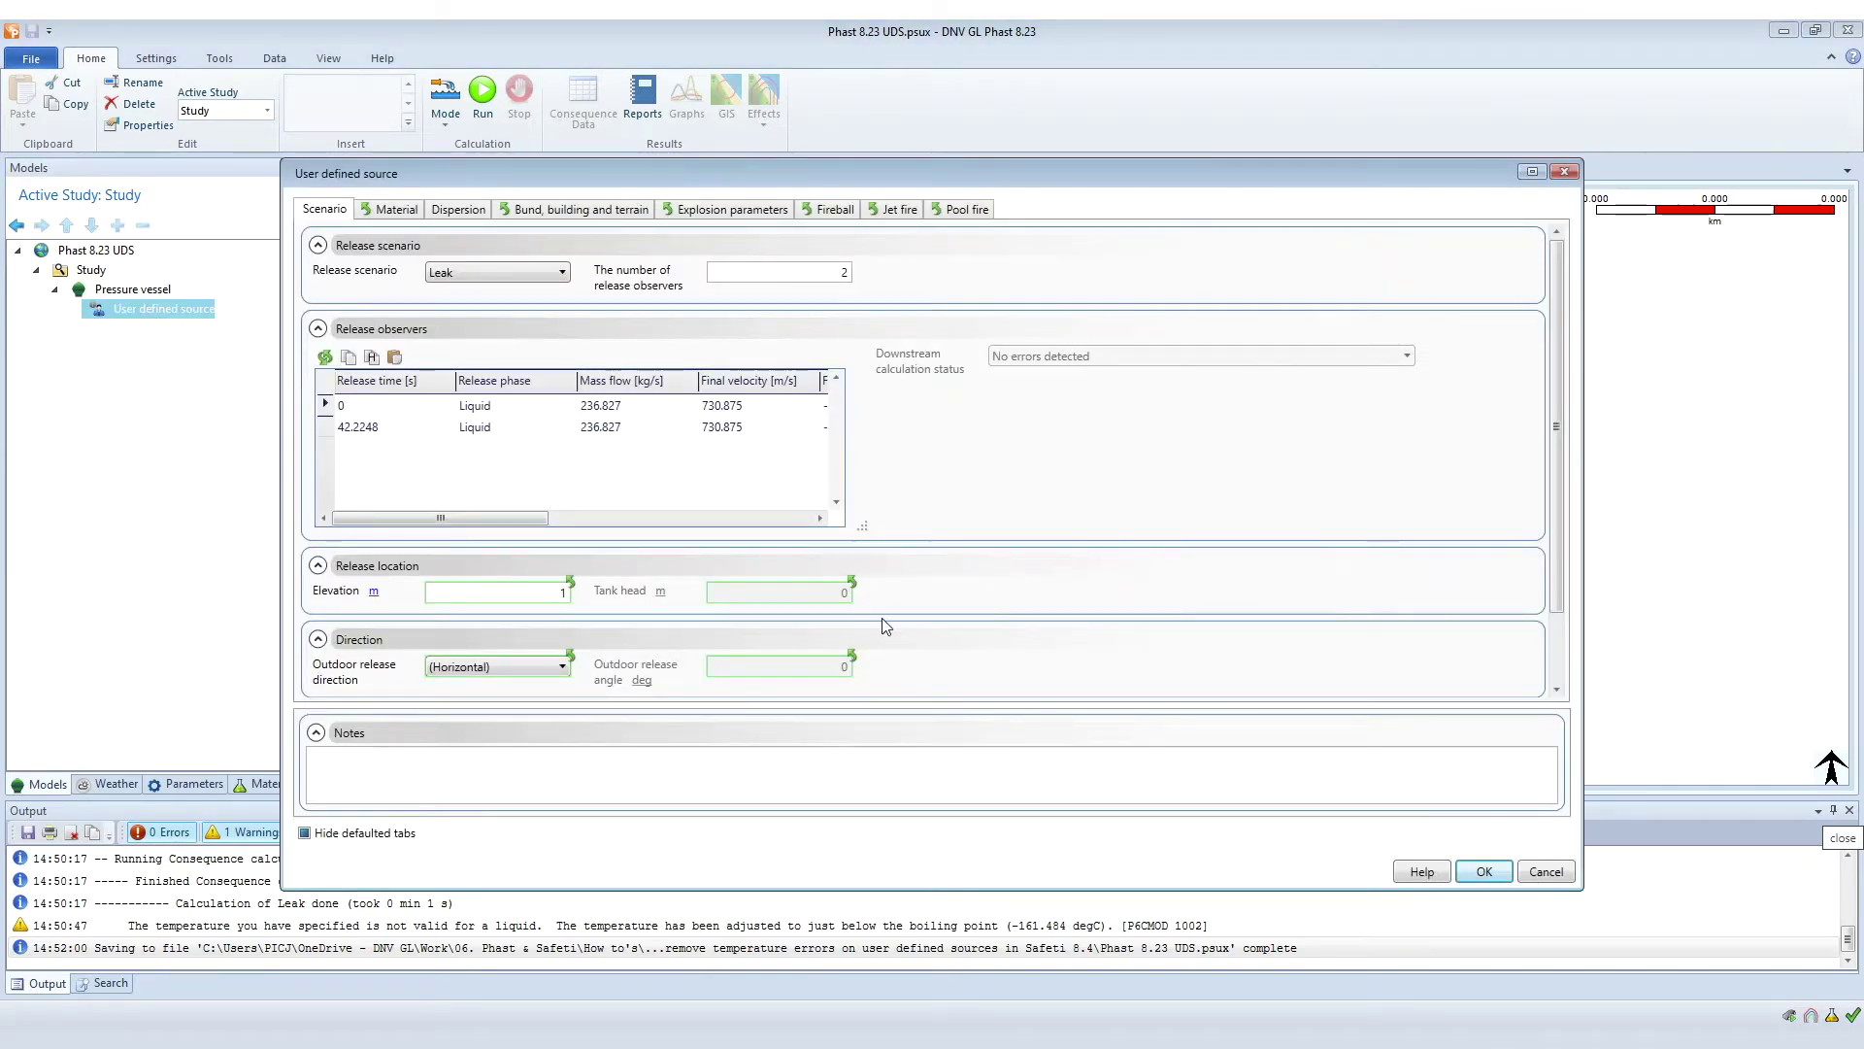
pyautogui.moveTo(515, 522); pyautogui.dragTo(568, 522)
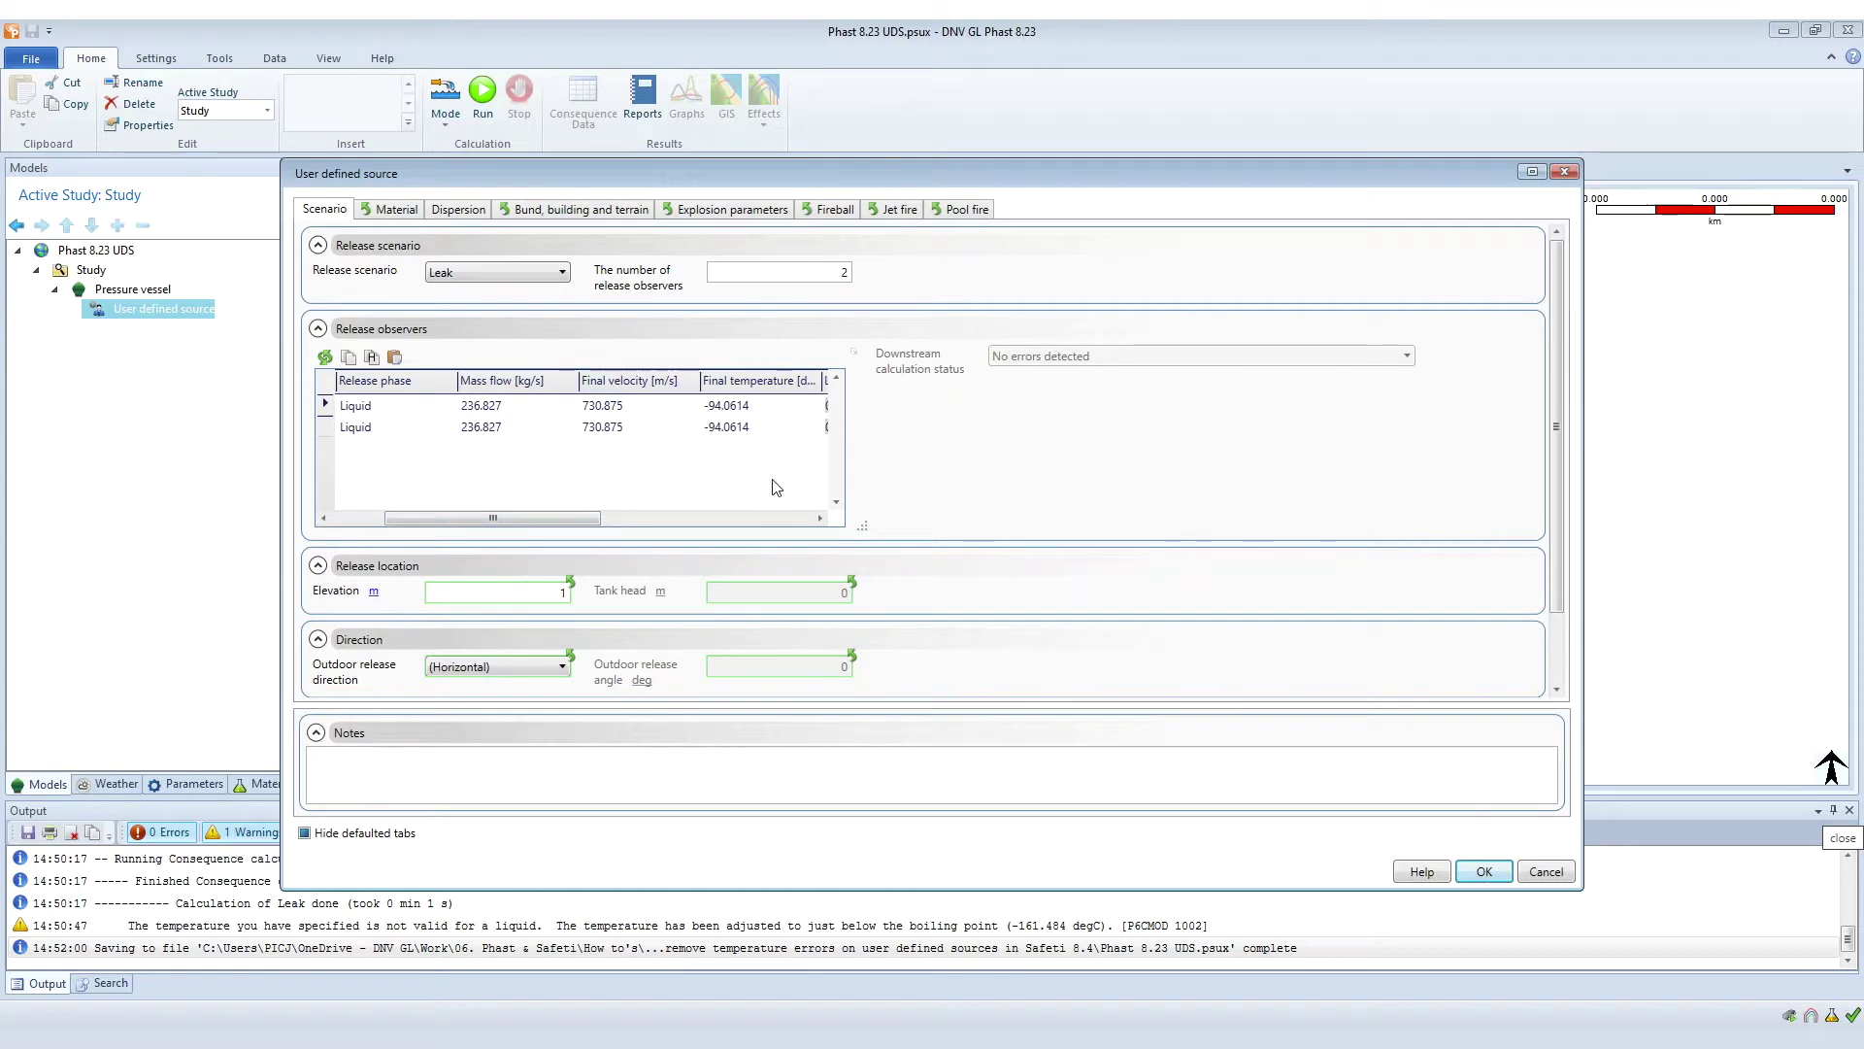
pyautogui.moveTo(590, 516); pyautogui.dragTo(532, 519)
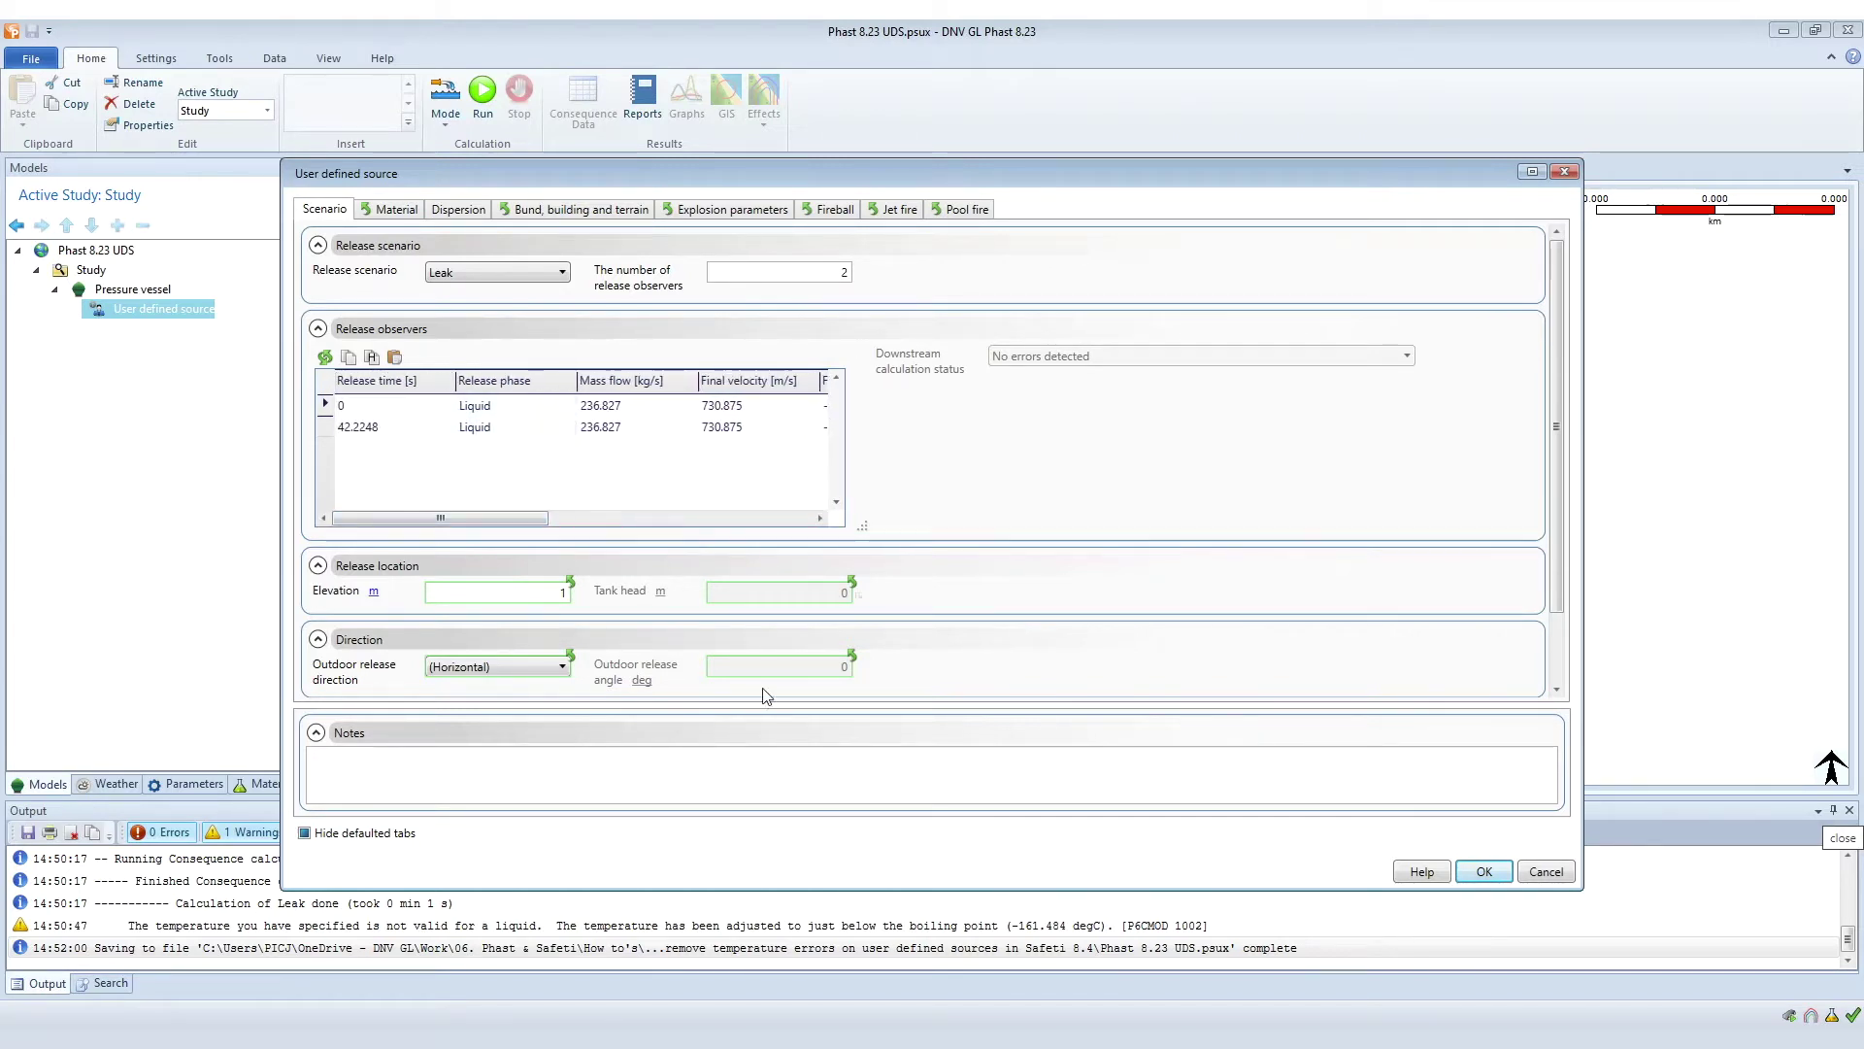
pyautogui.click(1545, 871)
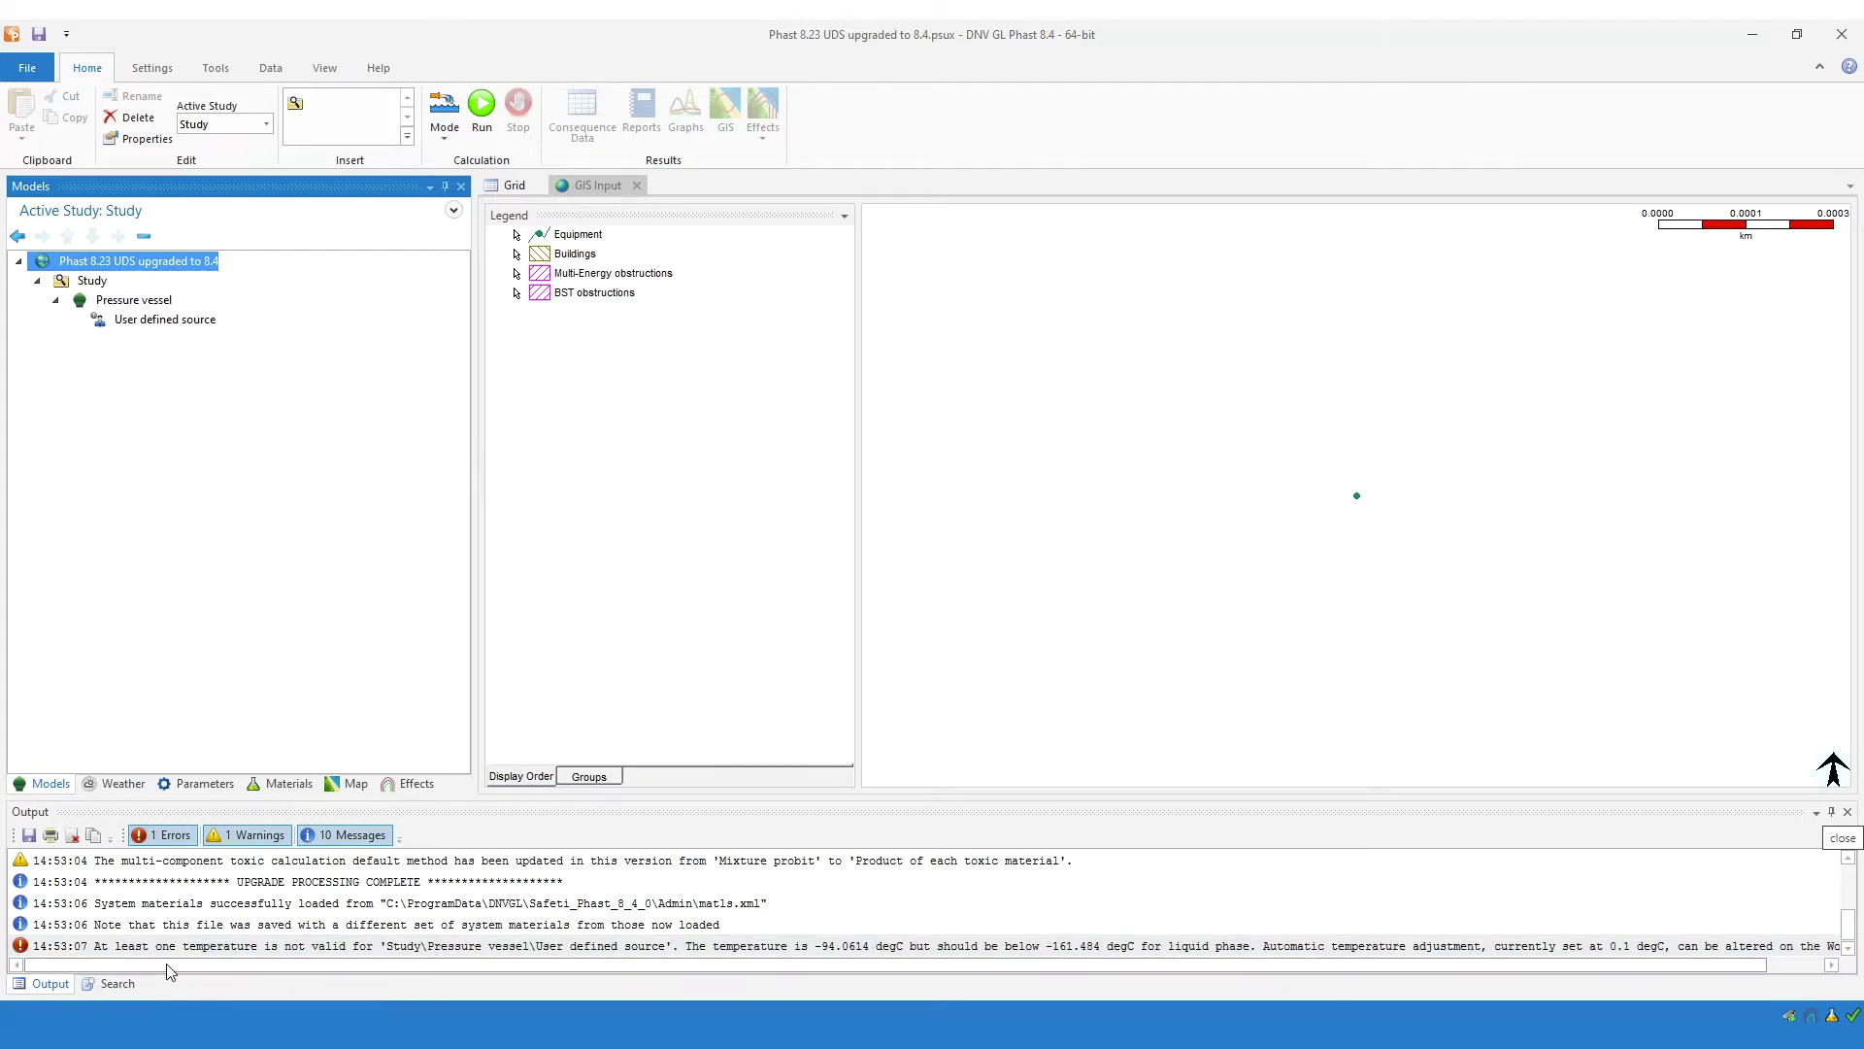
pyautogui.click(96, 947)
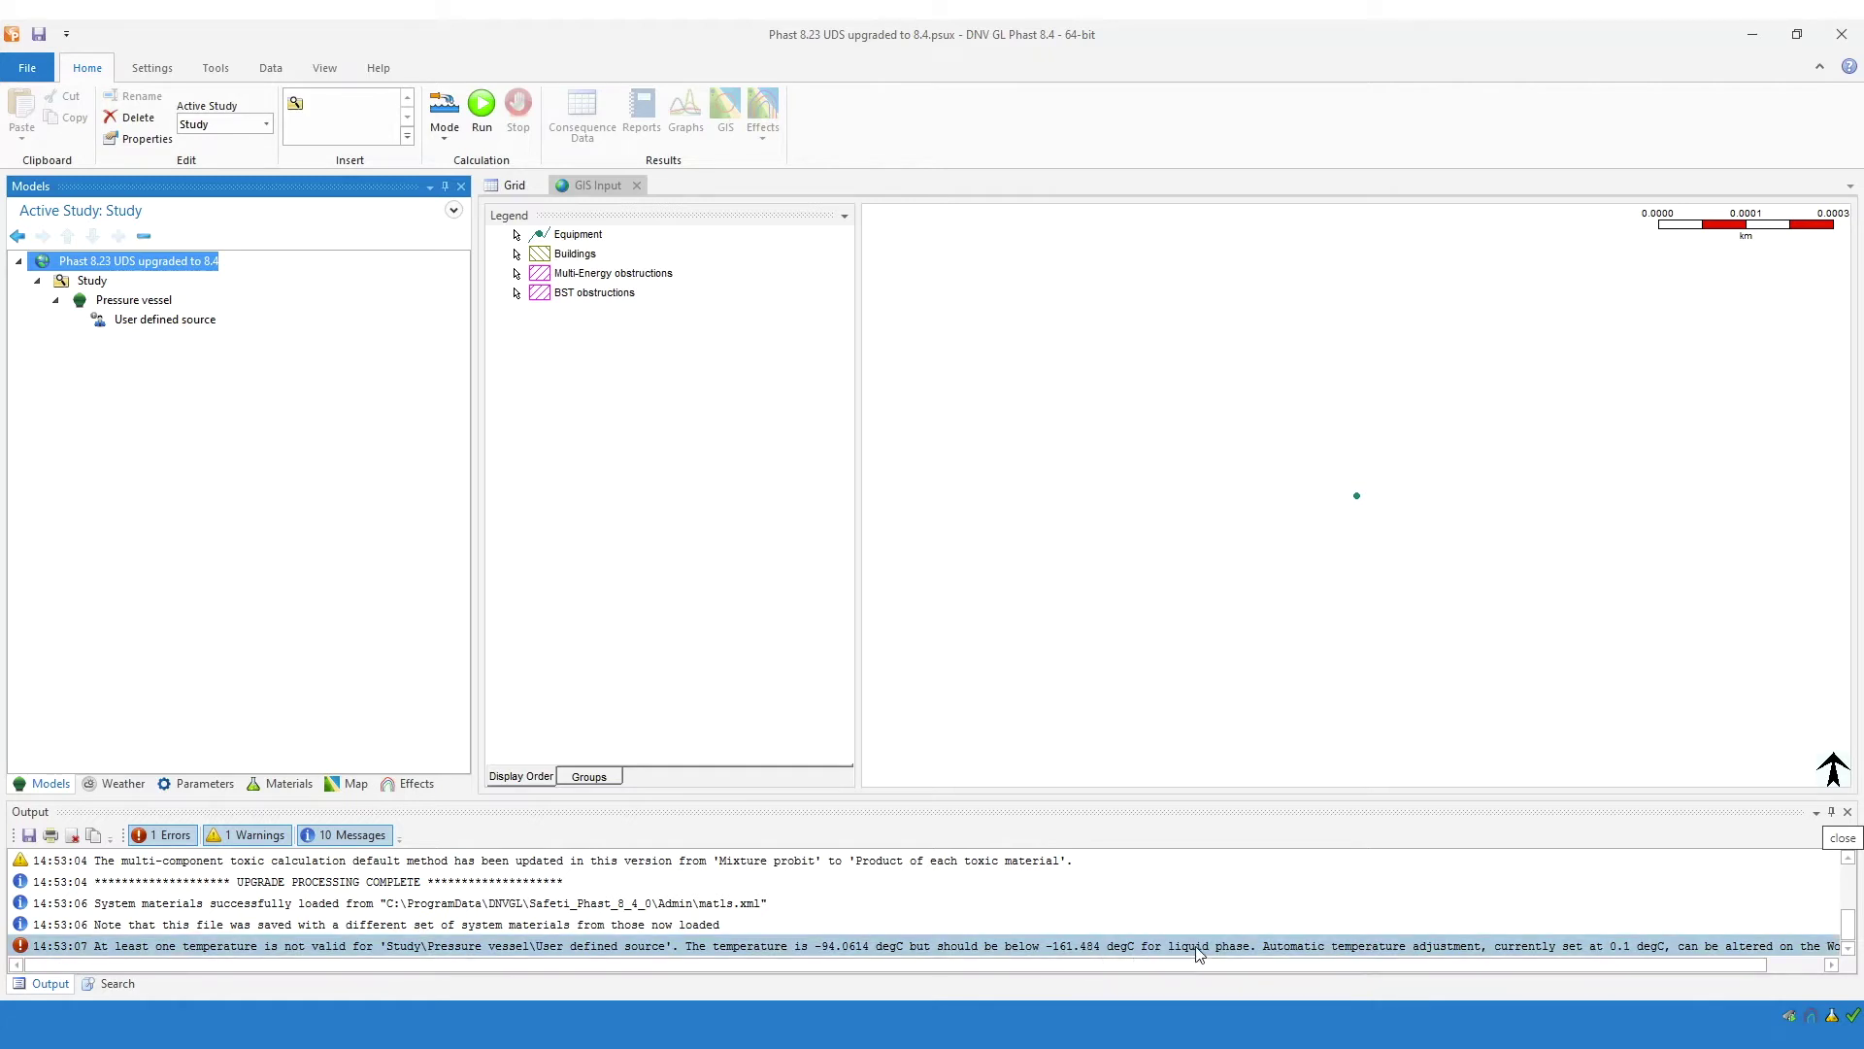
pyautogui.hscroll(3, 1224, 951)
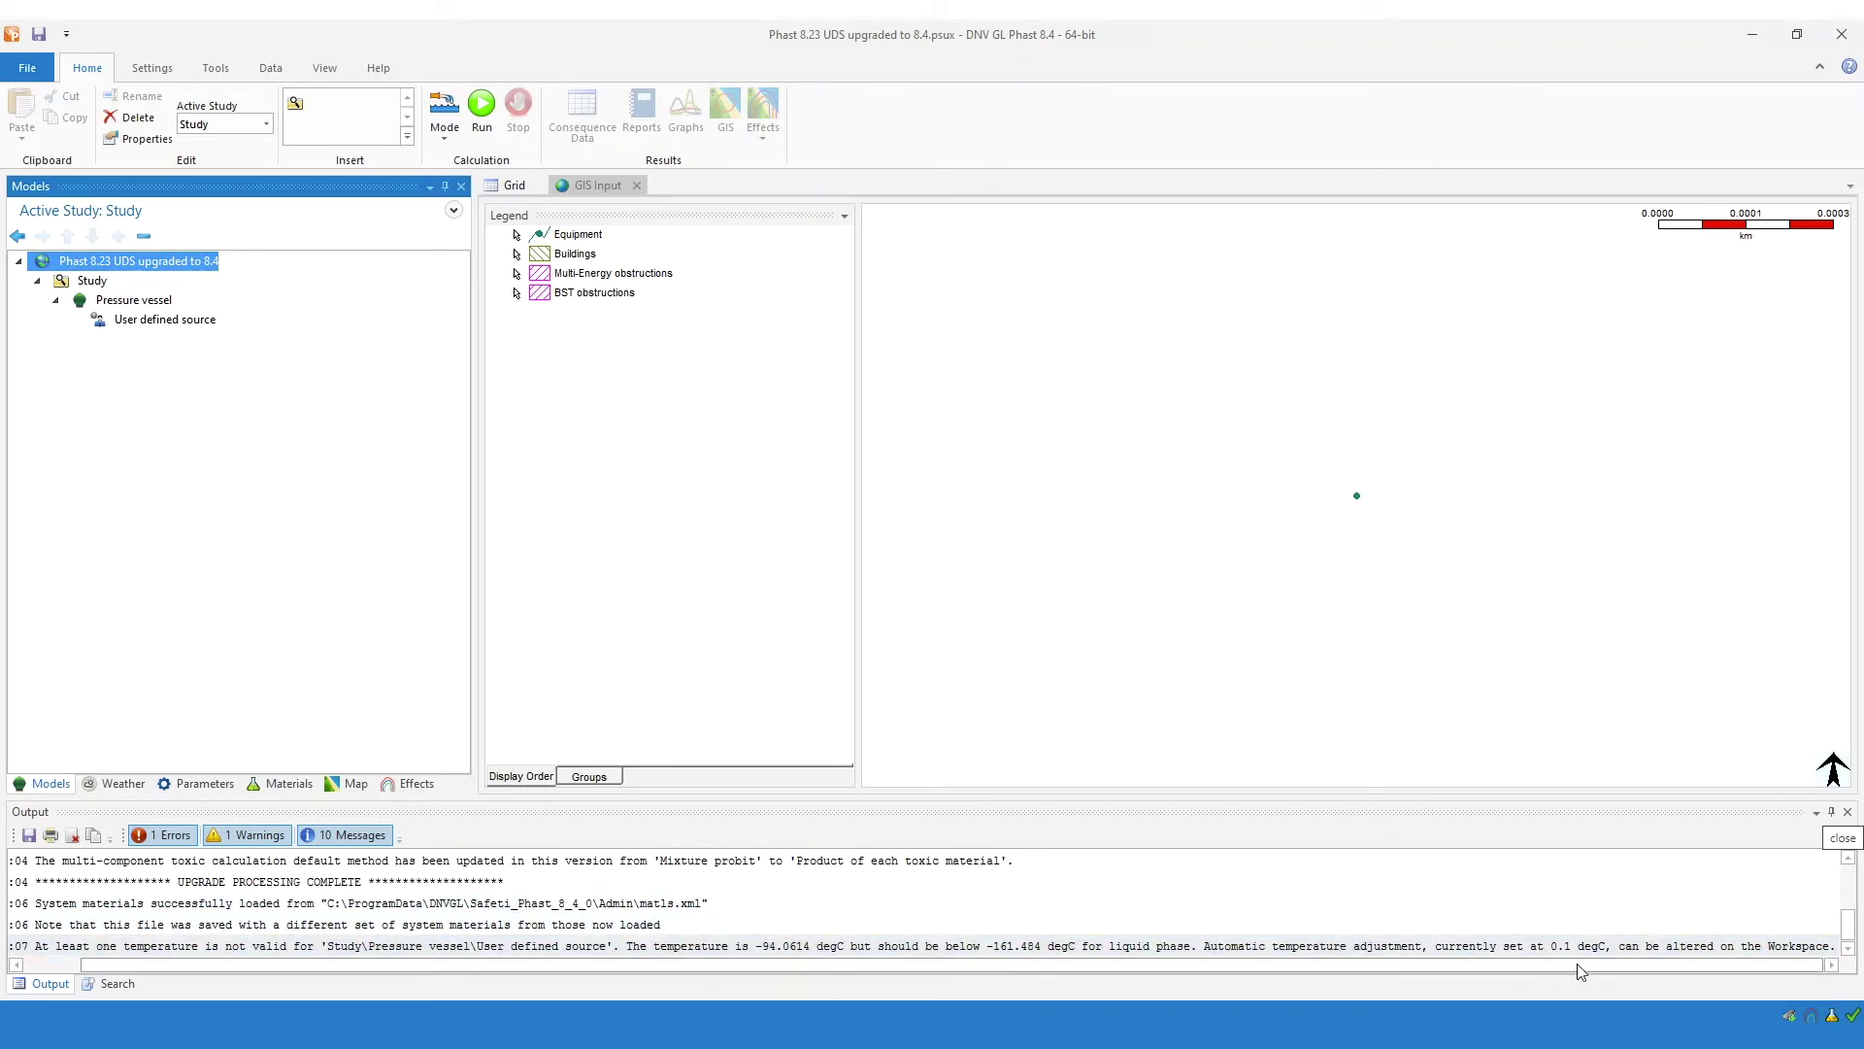
pyautogui.moveTo(1557, 965); pyautogui.dragTo(1297, 963)
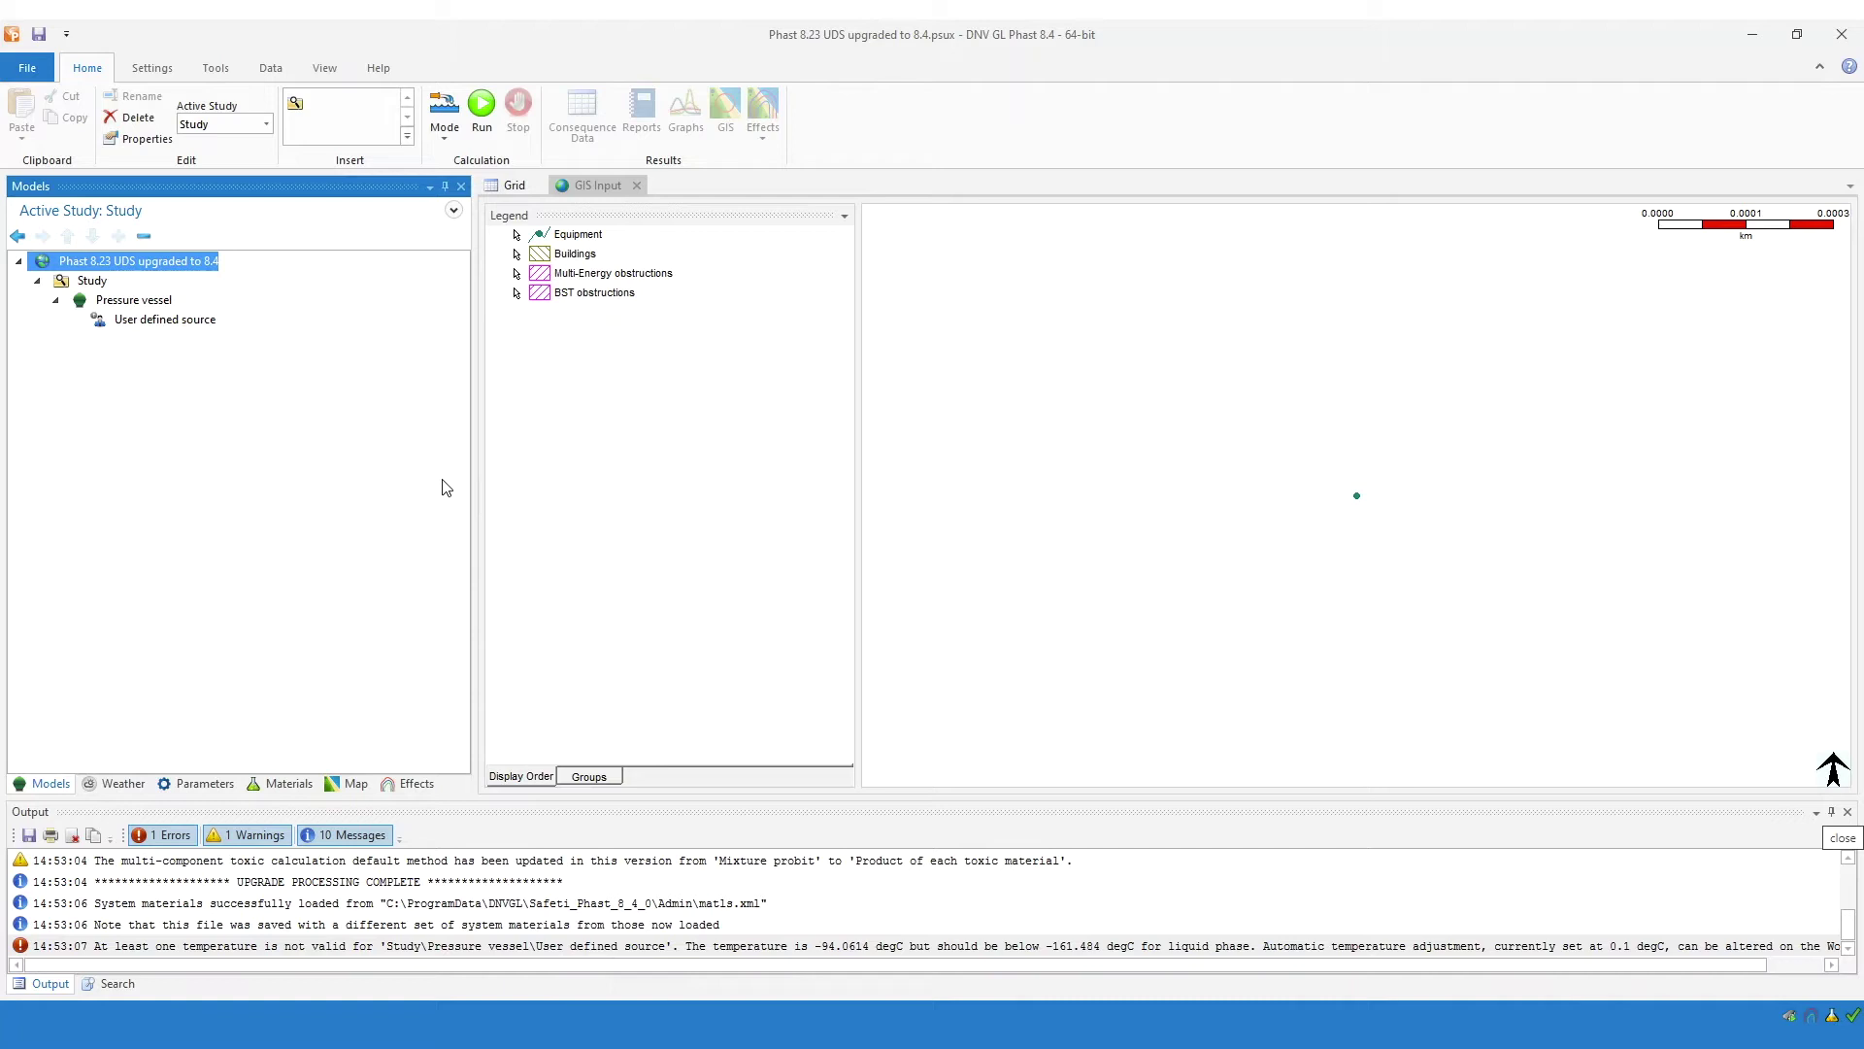
# Review the user defined source properties, cancel them, and select the 'Phast 8.23 UDS upgraded to 8.4' workspace.
pyautogui.doubleClick(153, 323)
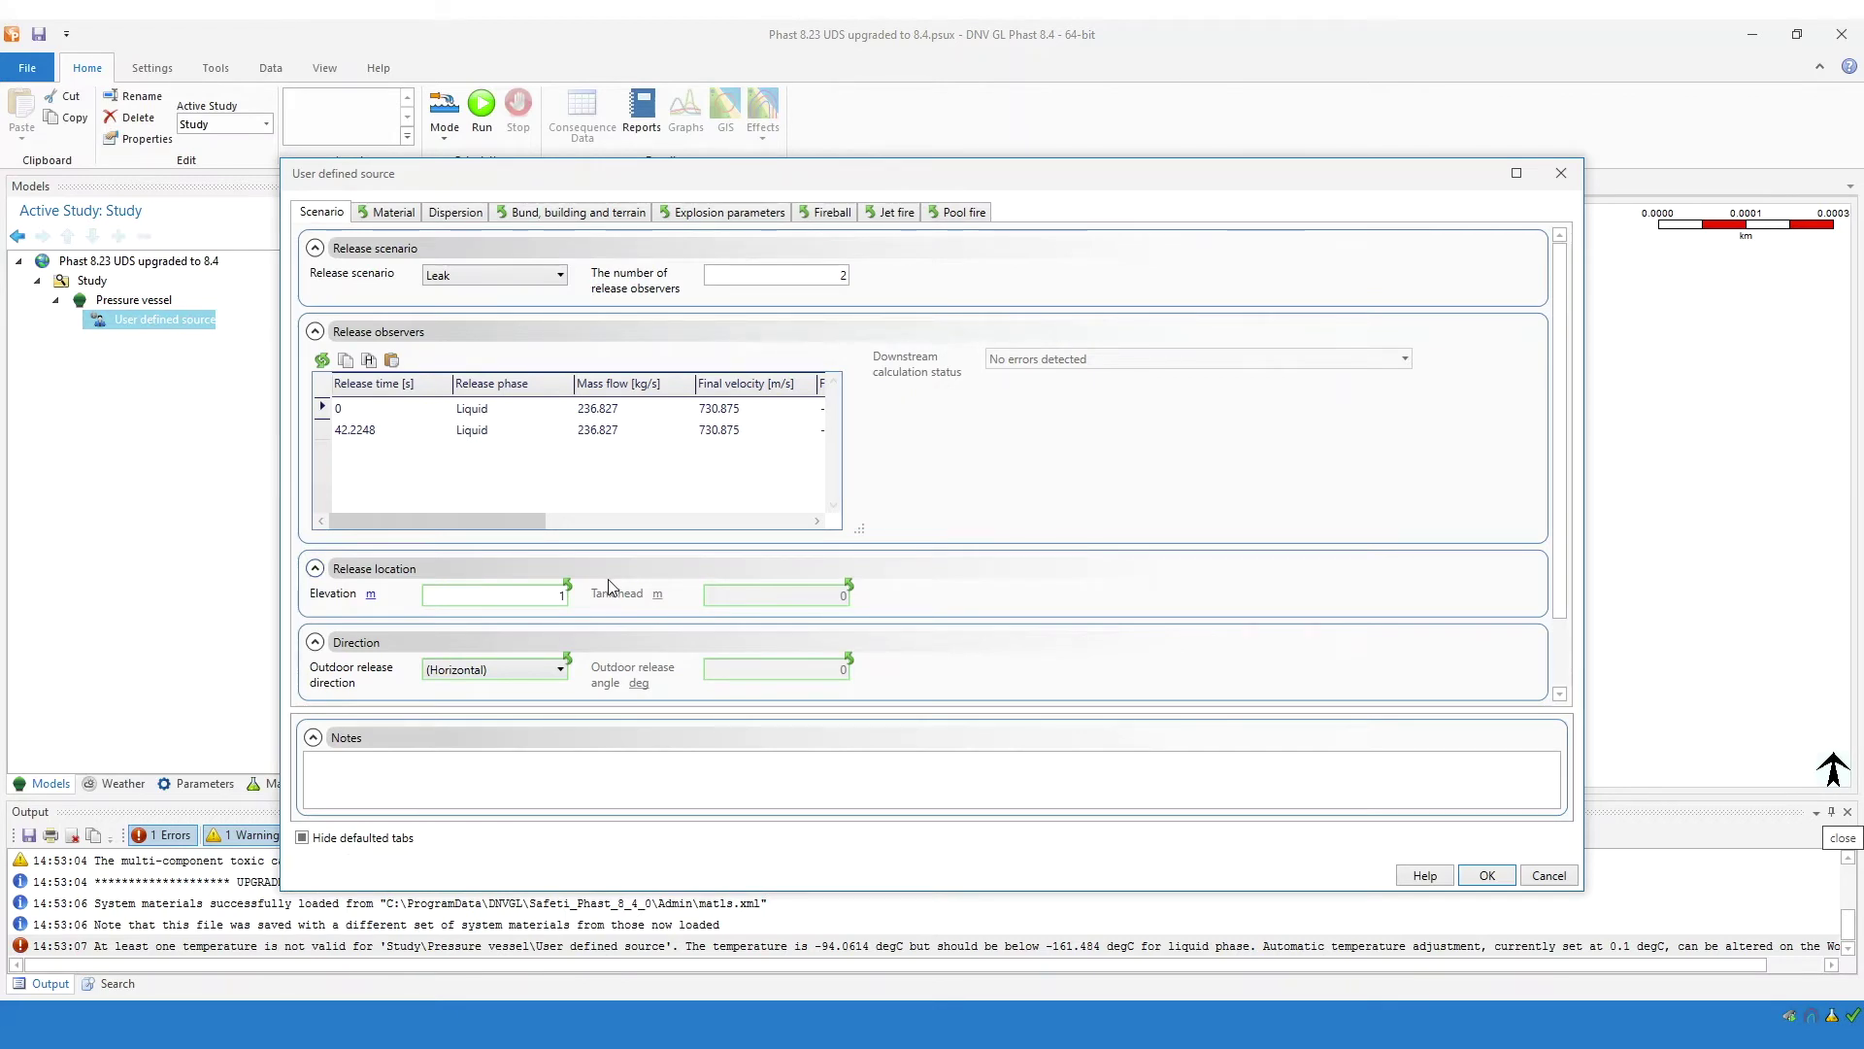
pyautogui.moveTo(530, 521)
pyautogui.mouseDown()
pyautogui.moveTo(574, 532)
pyautogui.moveTo(532, 530)
pyautogui.mouseUp()
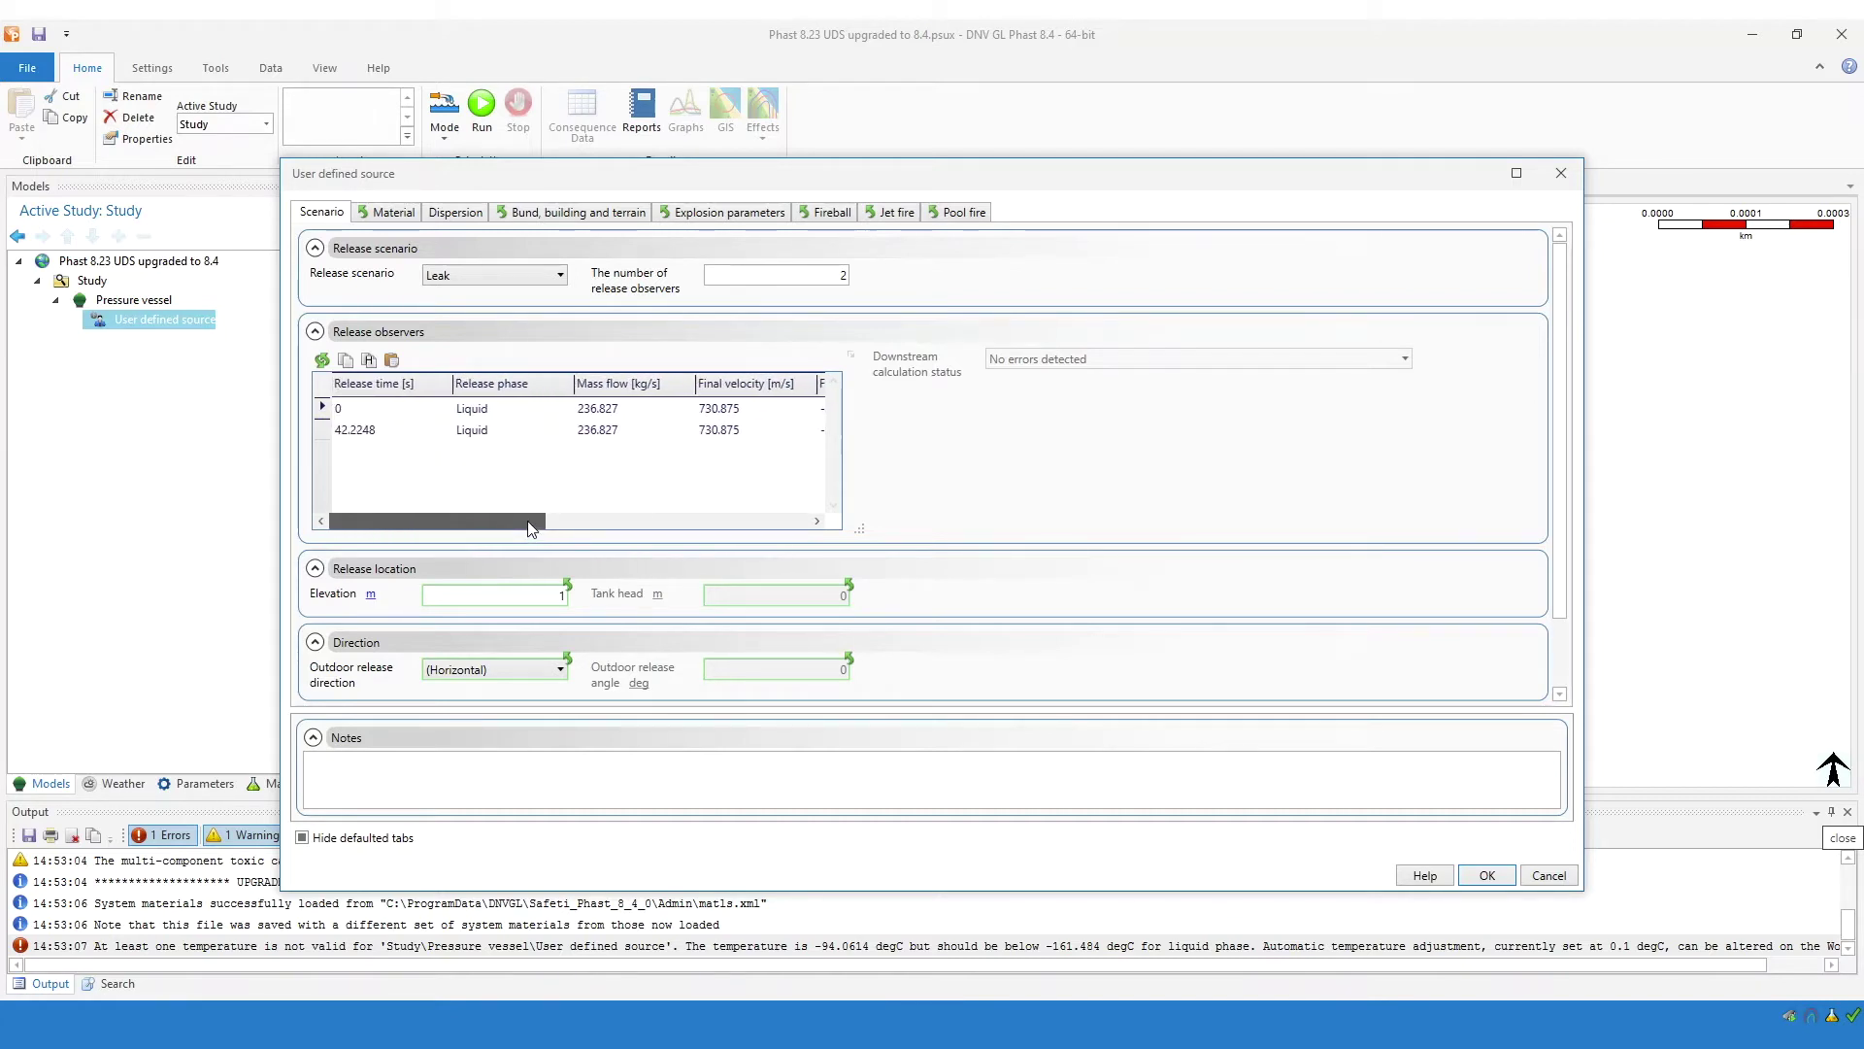
pyautogui.click(499, 413)
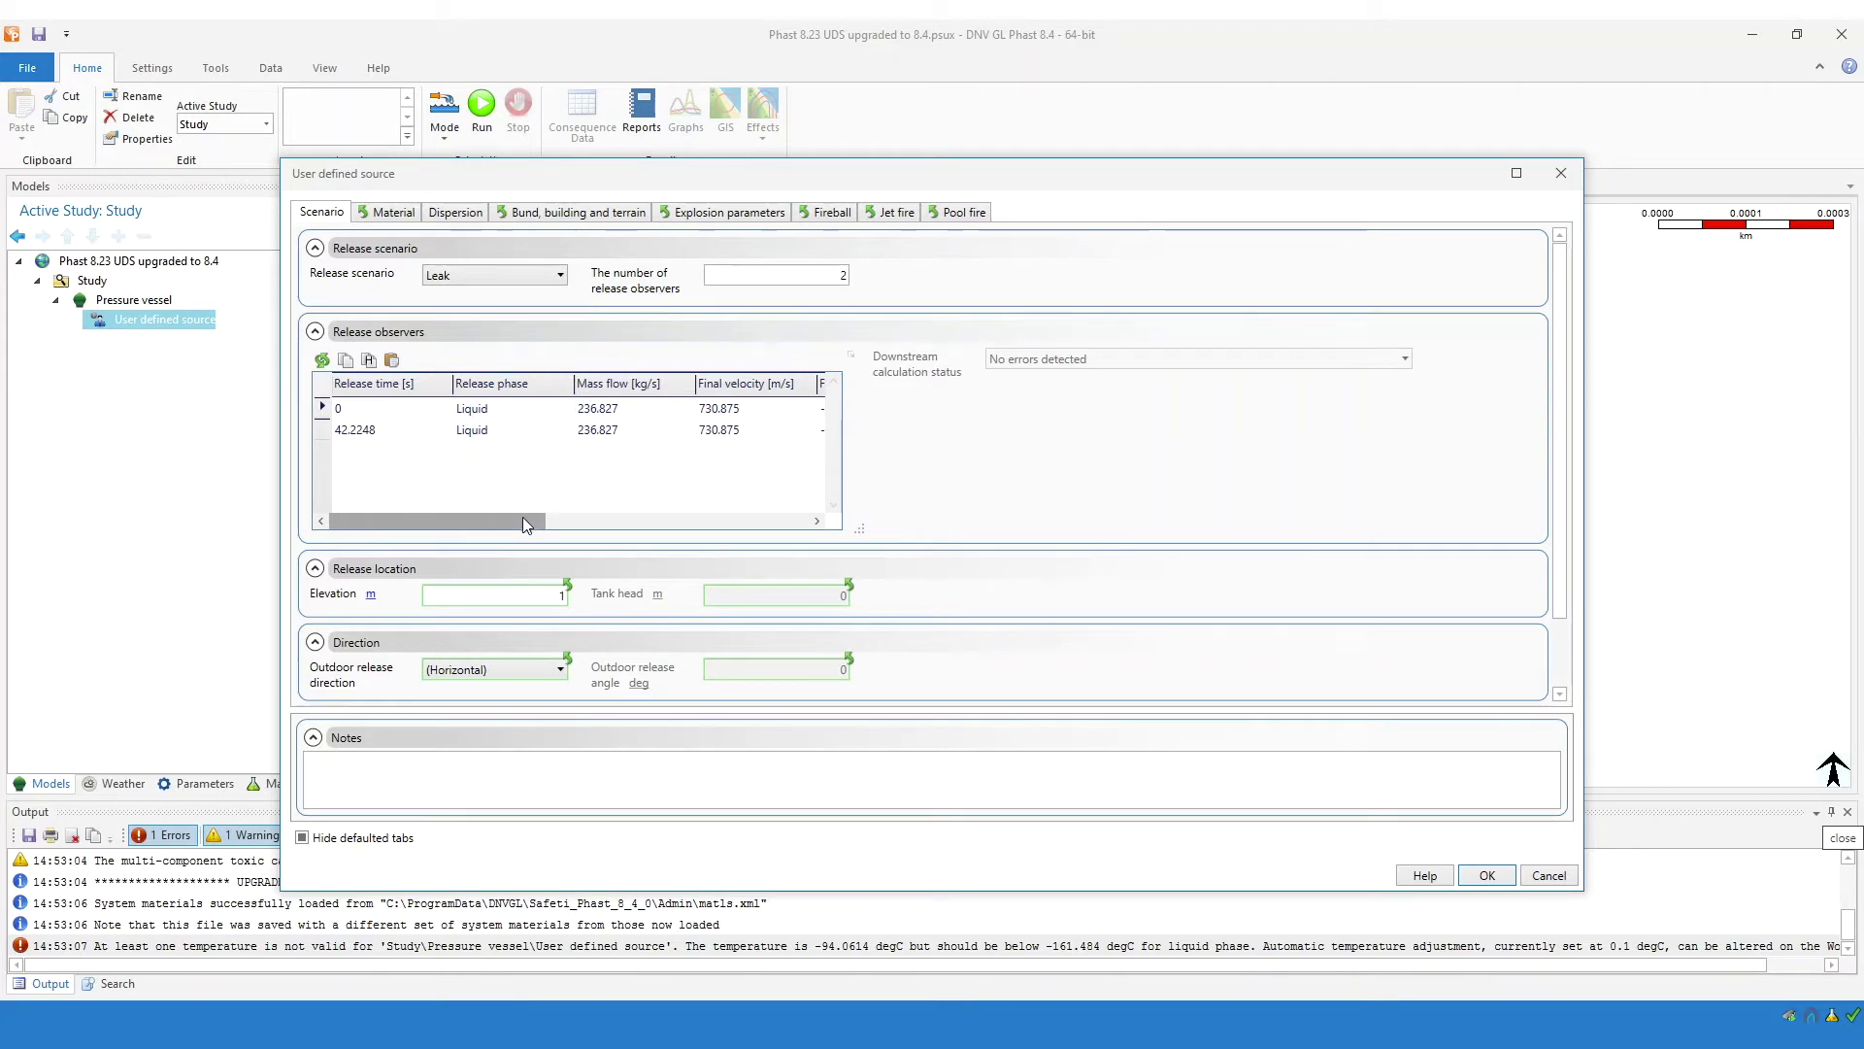
pyautogui.moveTo(525, 521)
pyautogui.mouseDown()
pyautogui.moveTo(583, 521)
pyautogui.moveTo(534, 520)
pyautogui.mouseUp()
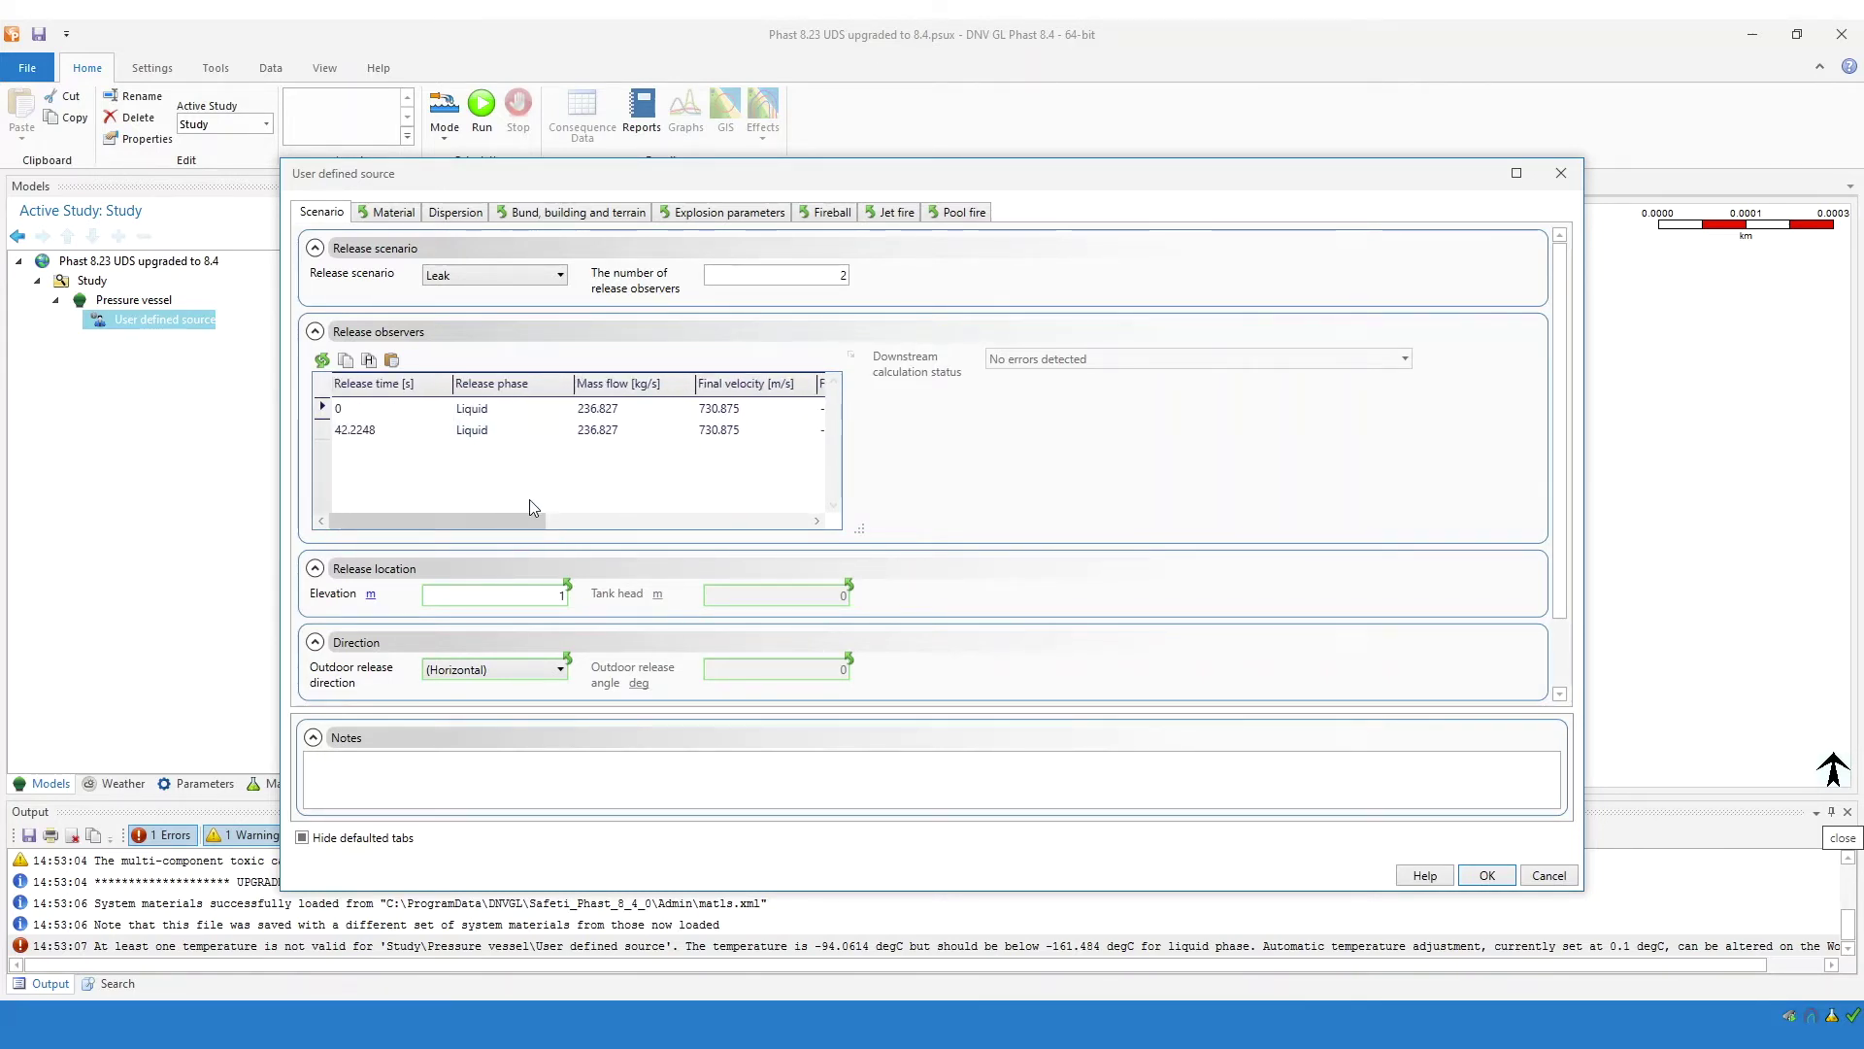
pyautogui.moveTo(511, 522)
pyautogui.mouseDown()
pyautogui.moveTo(621, 535)
pyautogui.moveTo(485, 519)
pyautogui.mouseUp()
pyautogui.click(1550, 877)
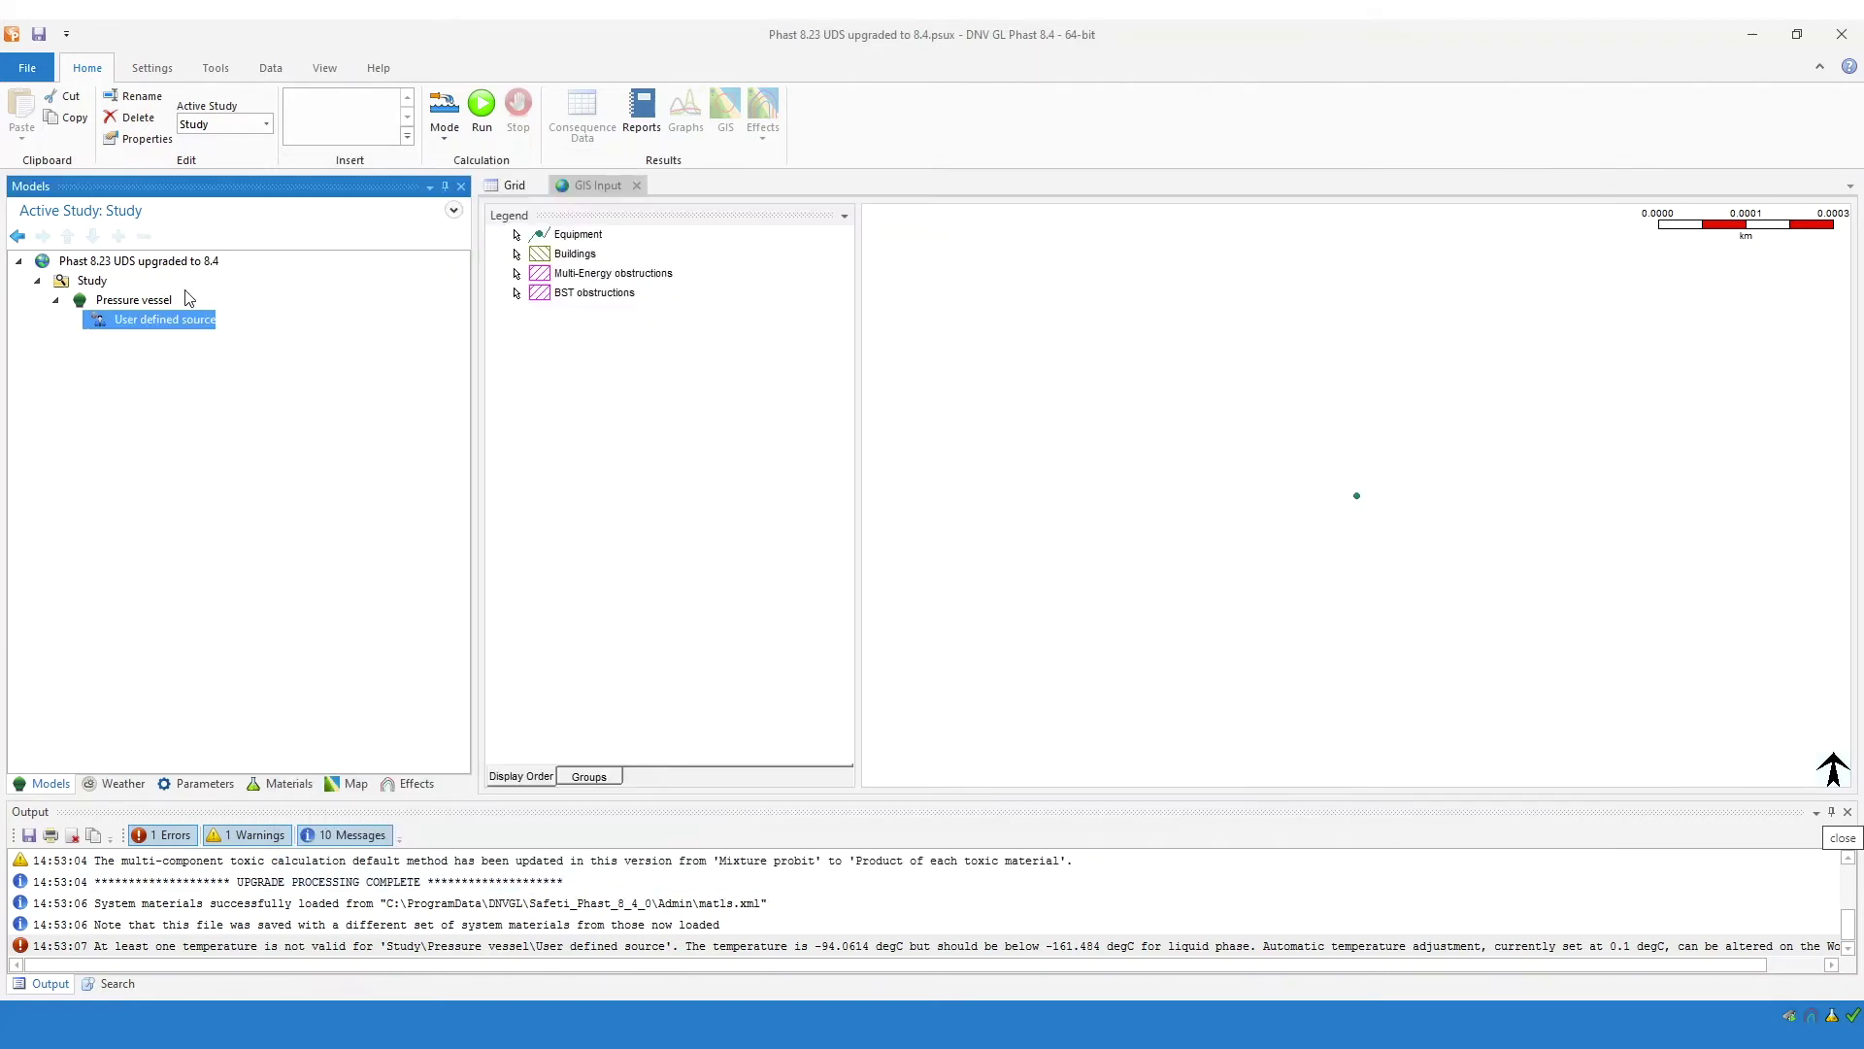
pyautogui.click(136, 262)
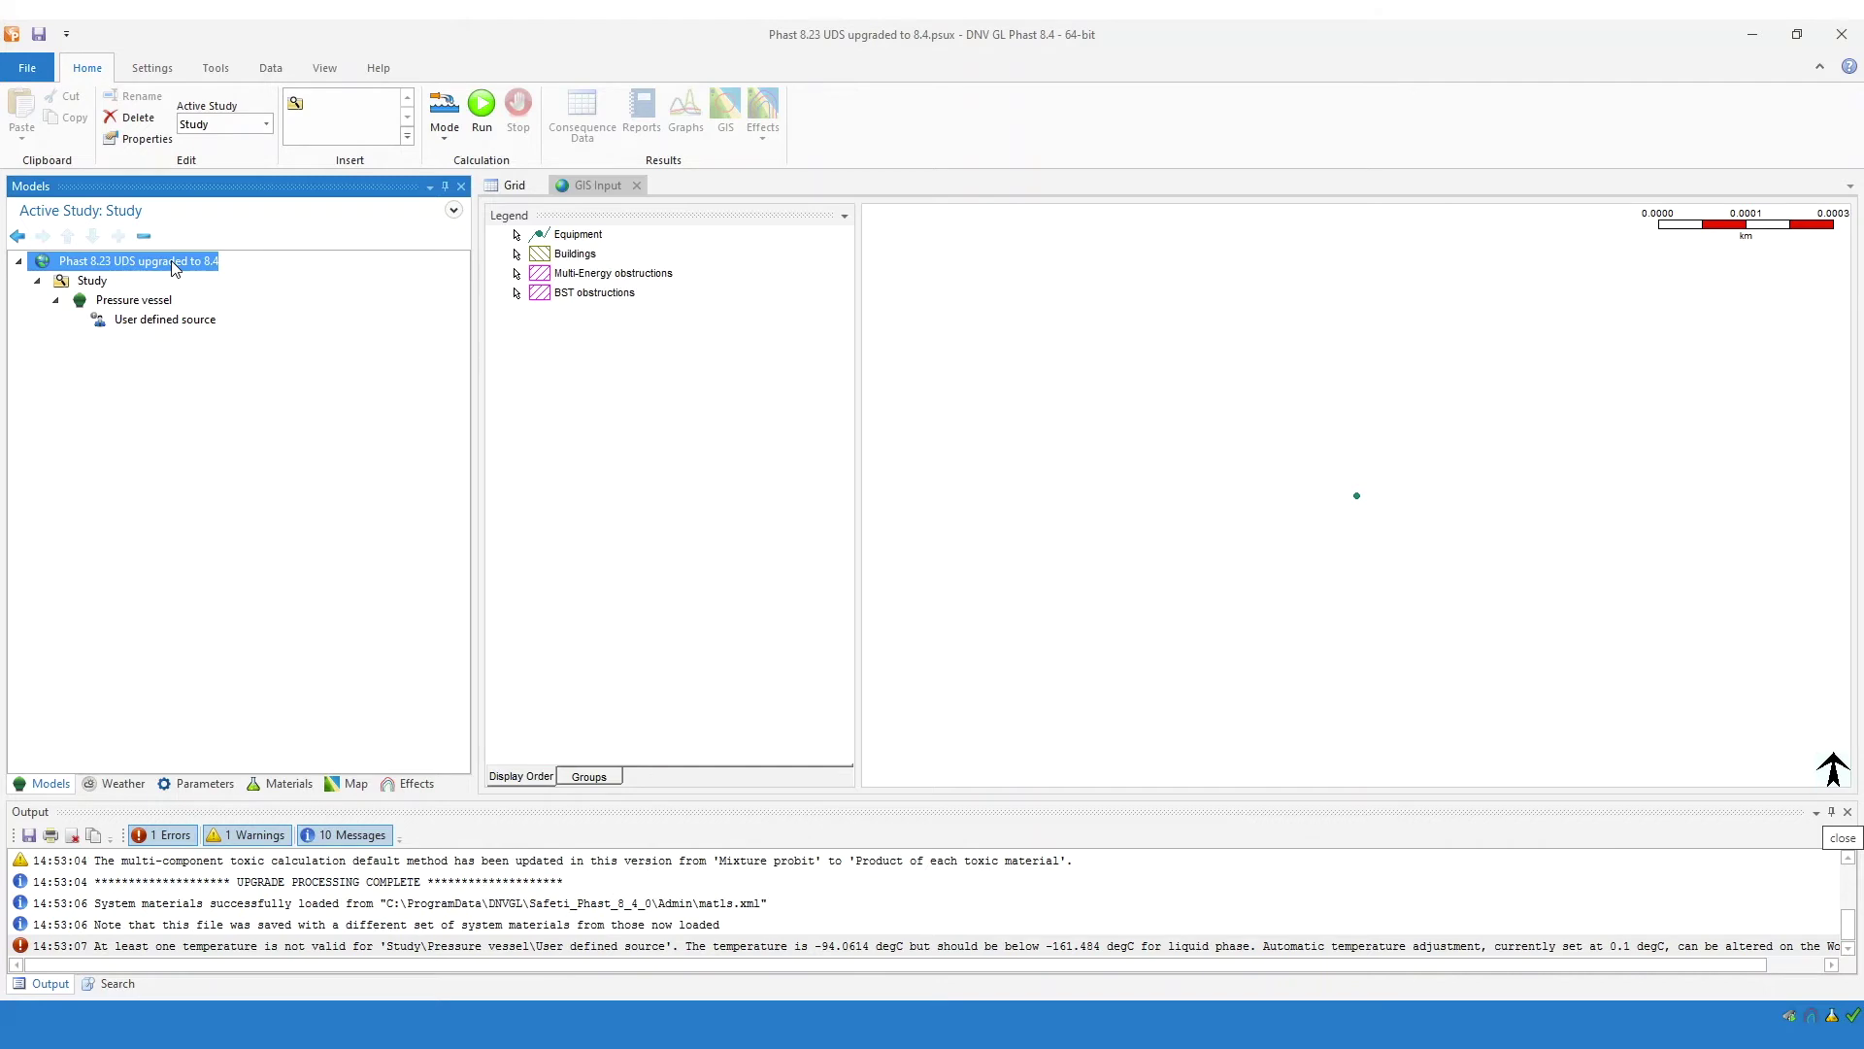
# In the workspace properties, start editing the Temperature adjustment tolerance field (currently 0.1 degC).
pyautogui.doubleClick(174, 262)
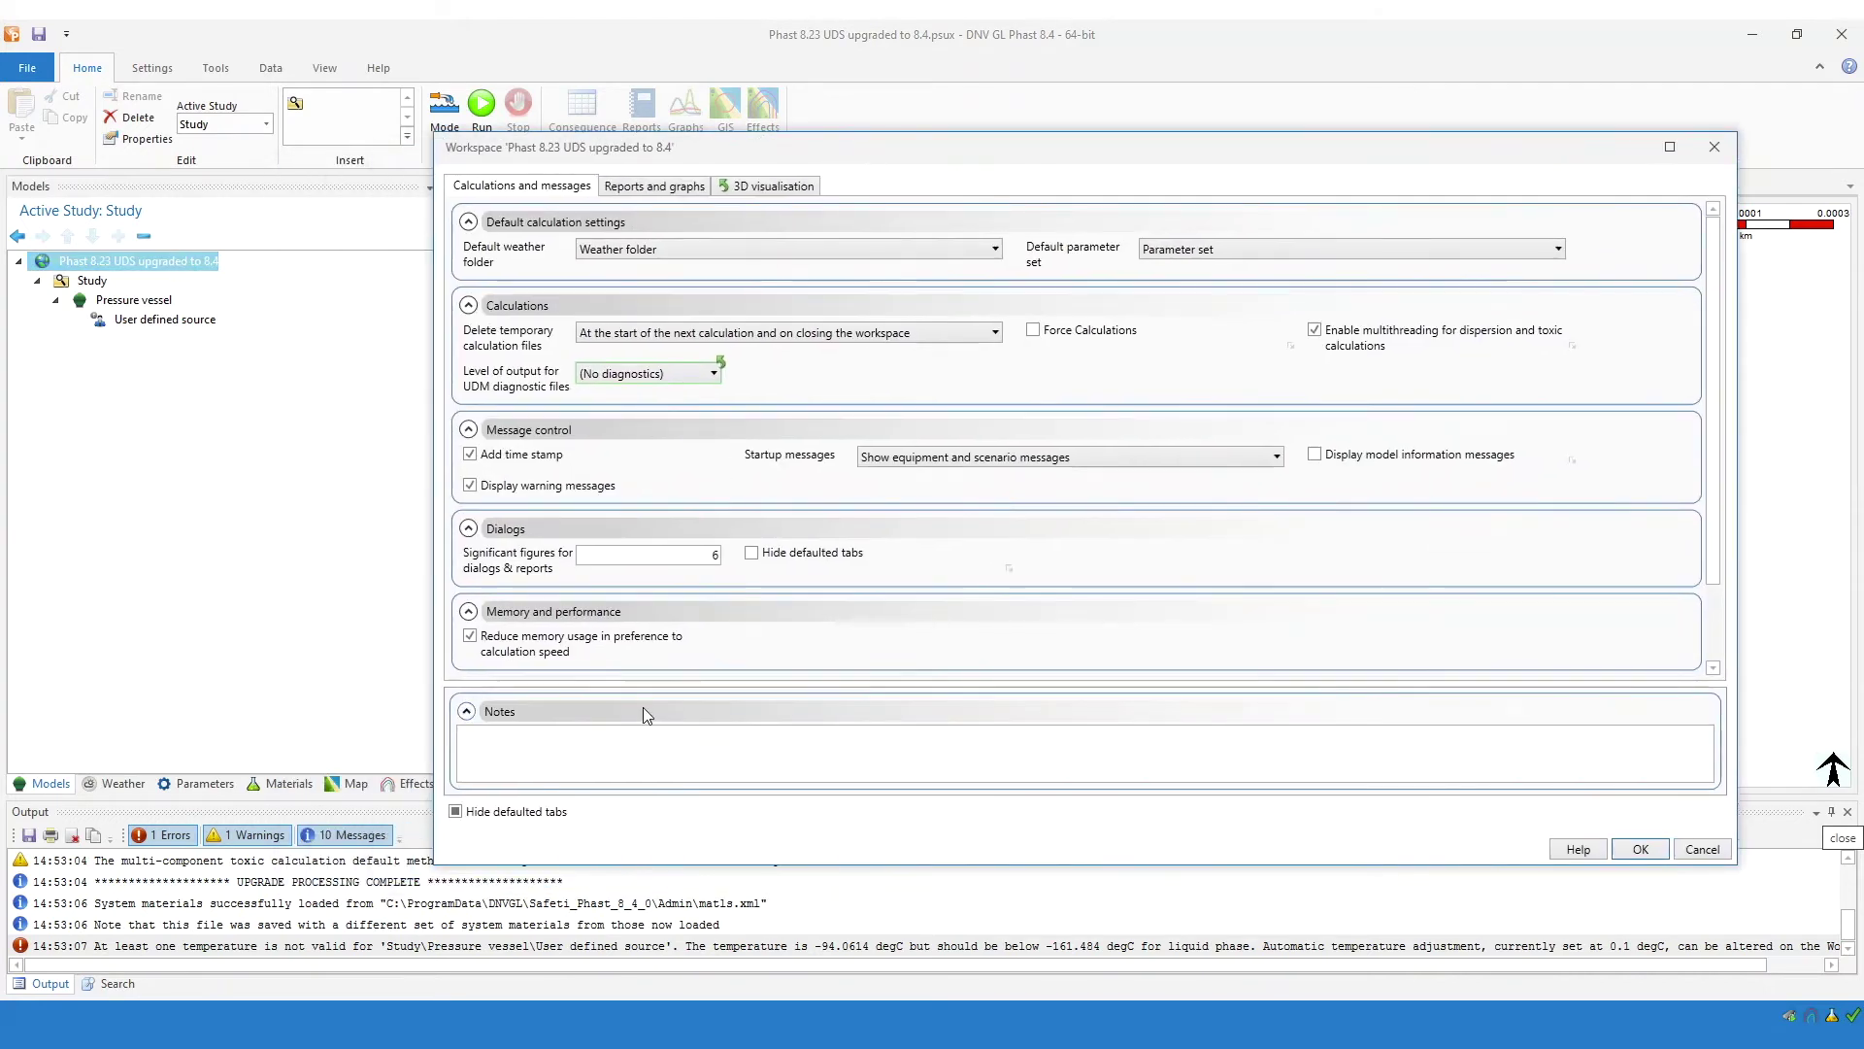
pyautogui.scroll(-2, 614, 615)
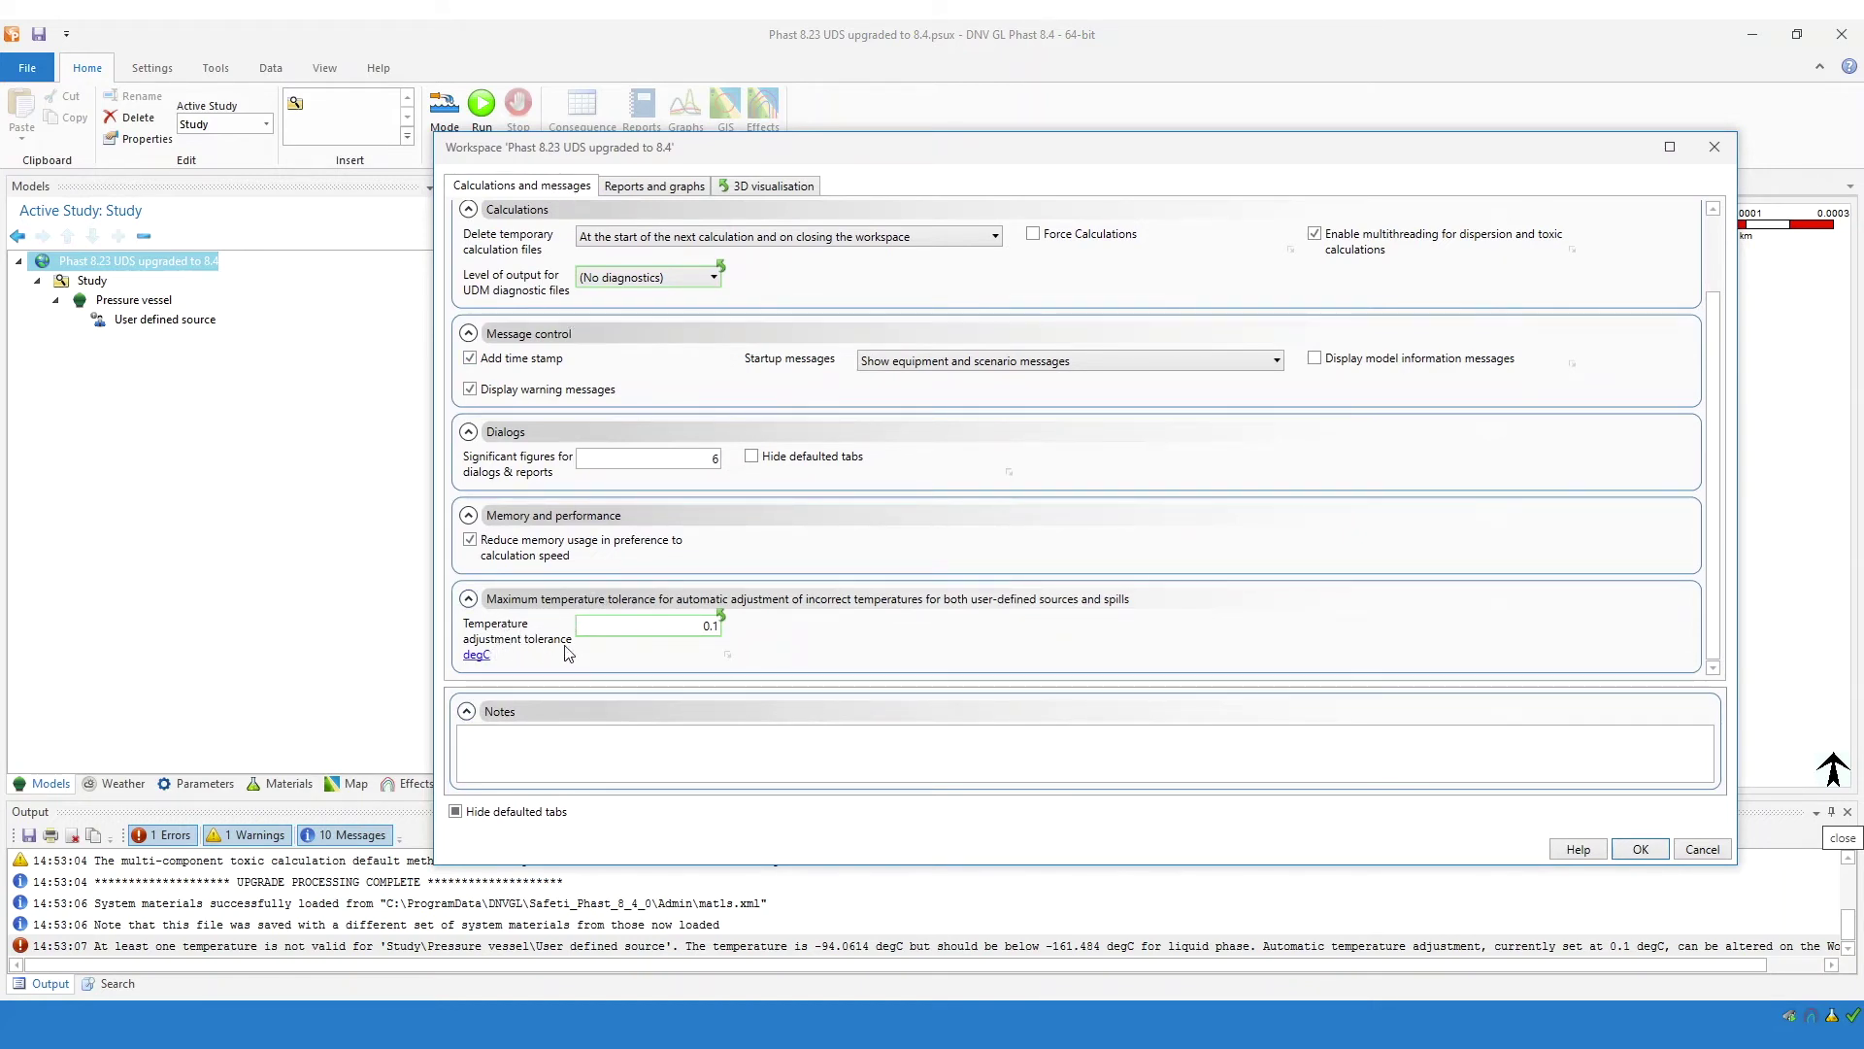
pyautogui.click(713, 625)
# Set the temperature adjustment tolerance to 70 degC, verify it, and apply the workspace settings.
pyautogui.write('70')
pyautogui.press('Tab')
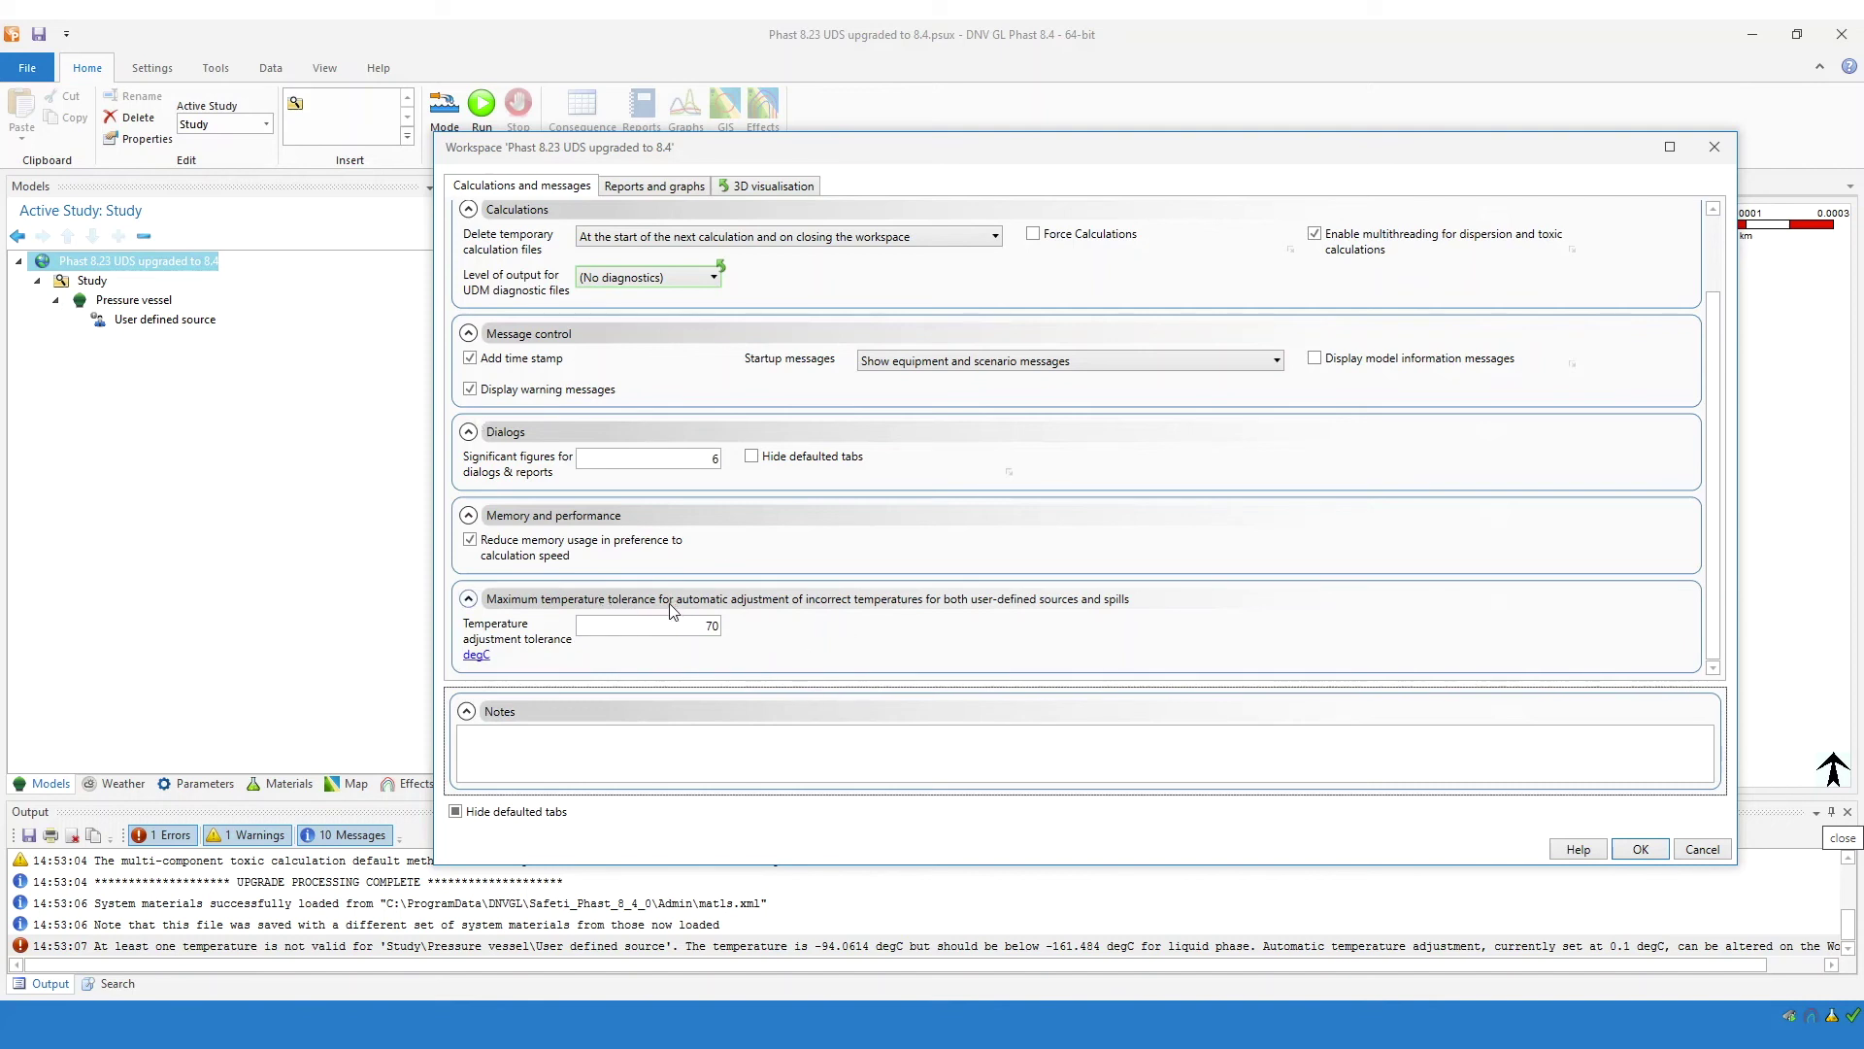
pyautogui.click(696, 626)
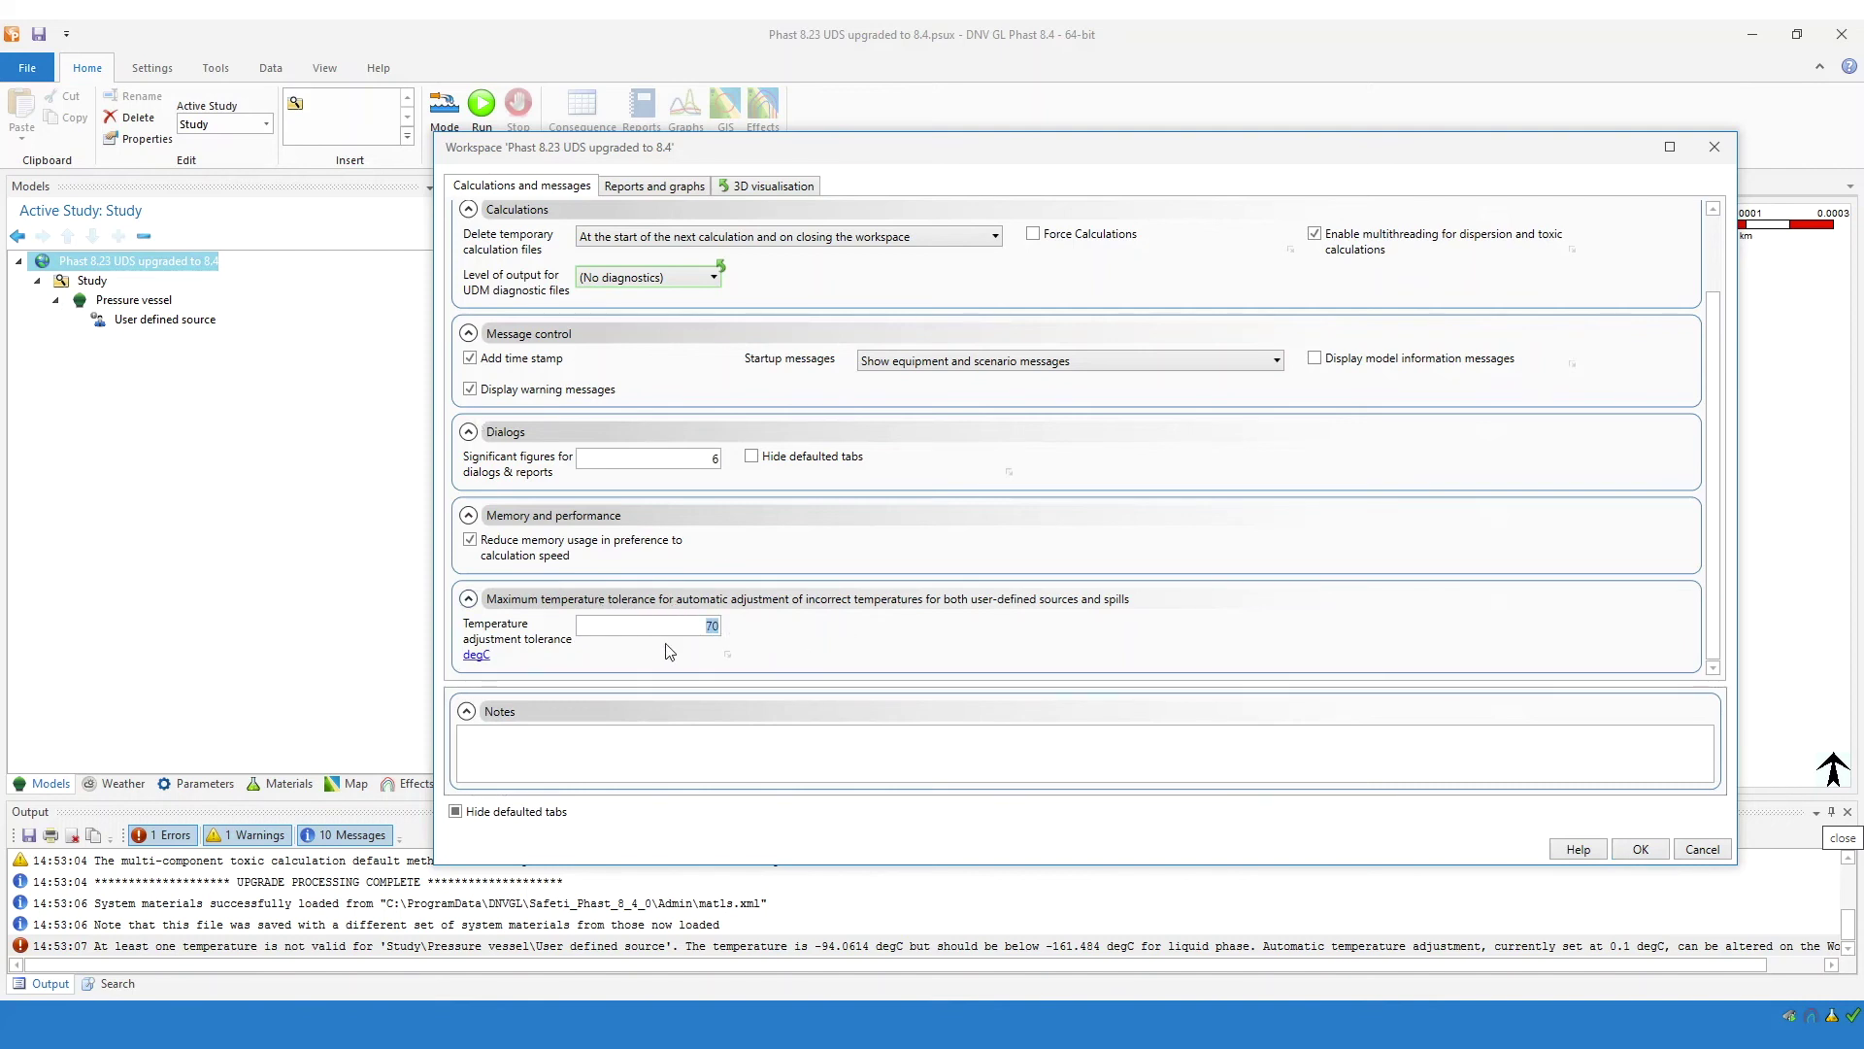
pyautogui.doubleClick(718, 629)
pyautogui.click(1641, 849)
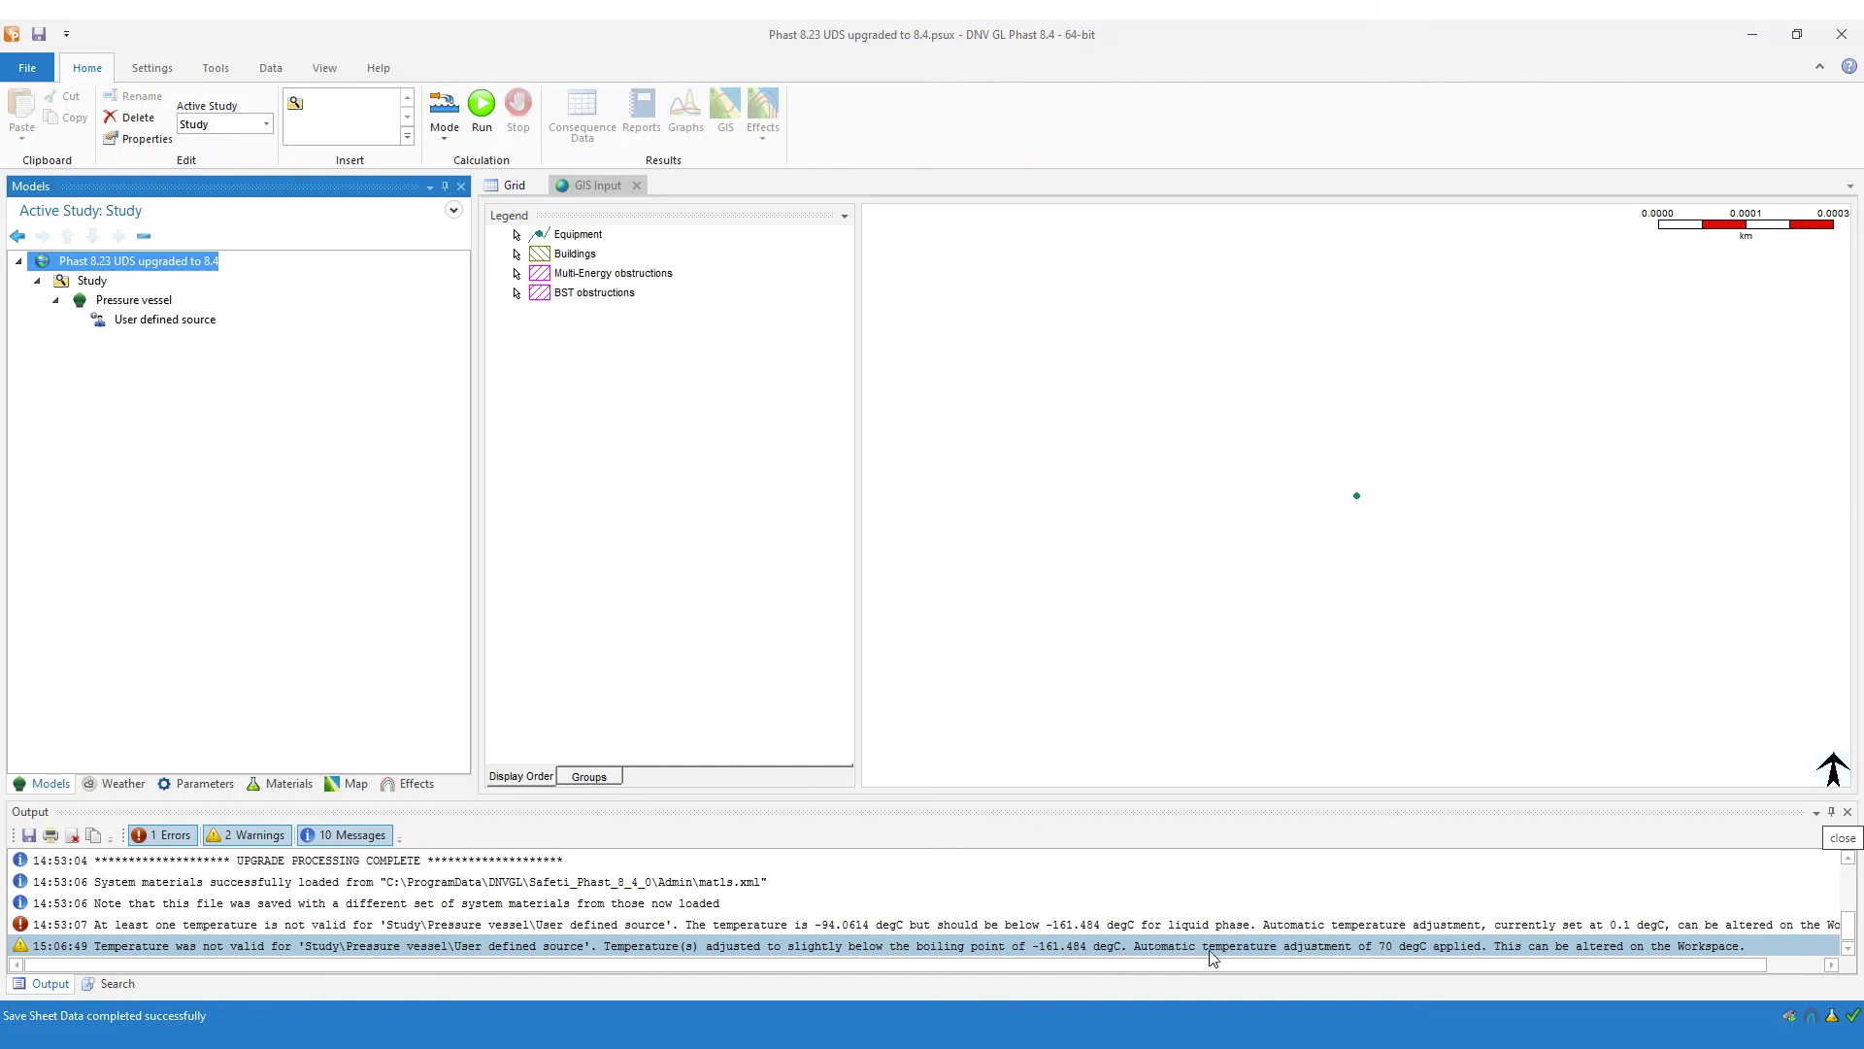
pyautogui.click(1326, 964)
pyautogui.click(1355, 954)
pyautogui.click(174, 568)
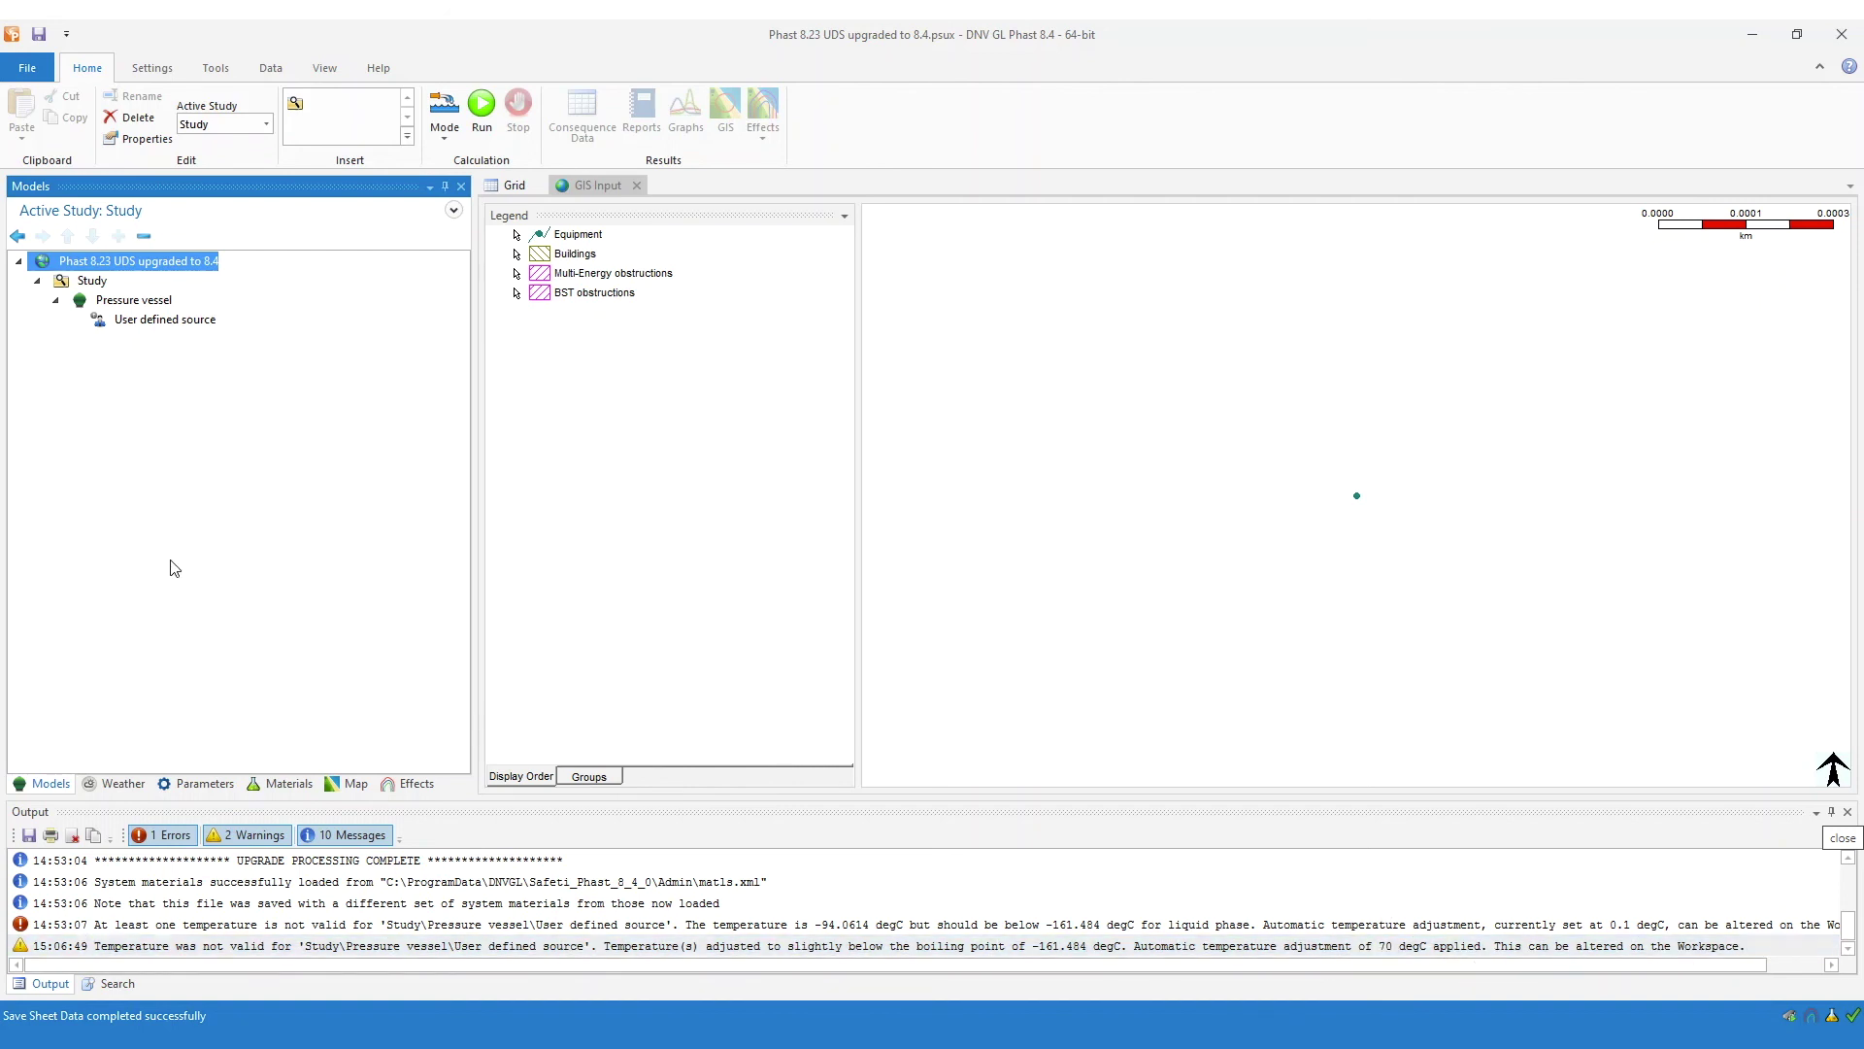
pyautogui.doubleClick(165, 320)
pyautogui.moveTo(514, 522); pyautogui.dragTo(550, 521)
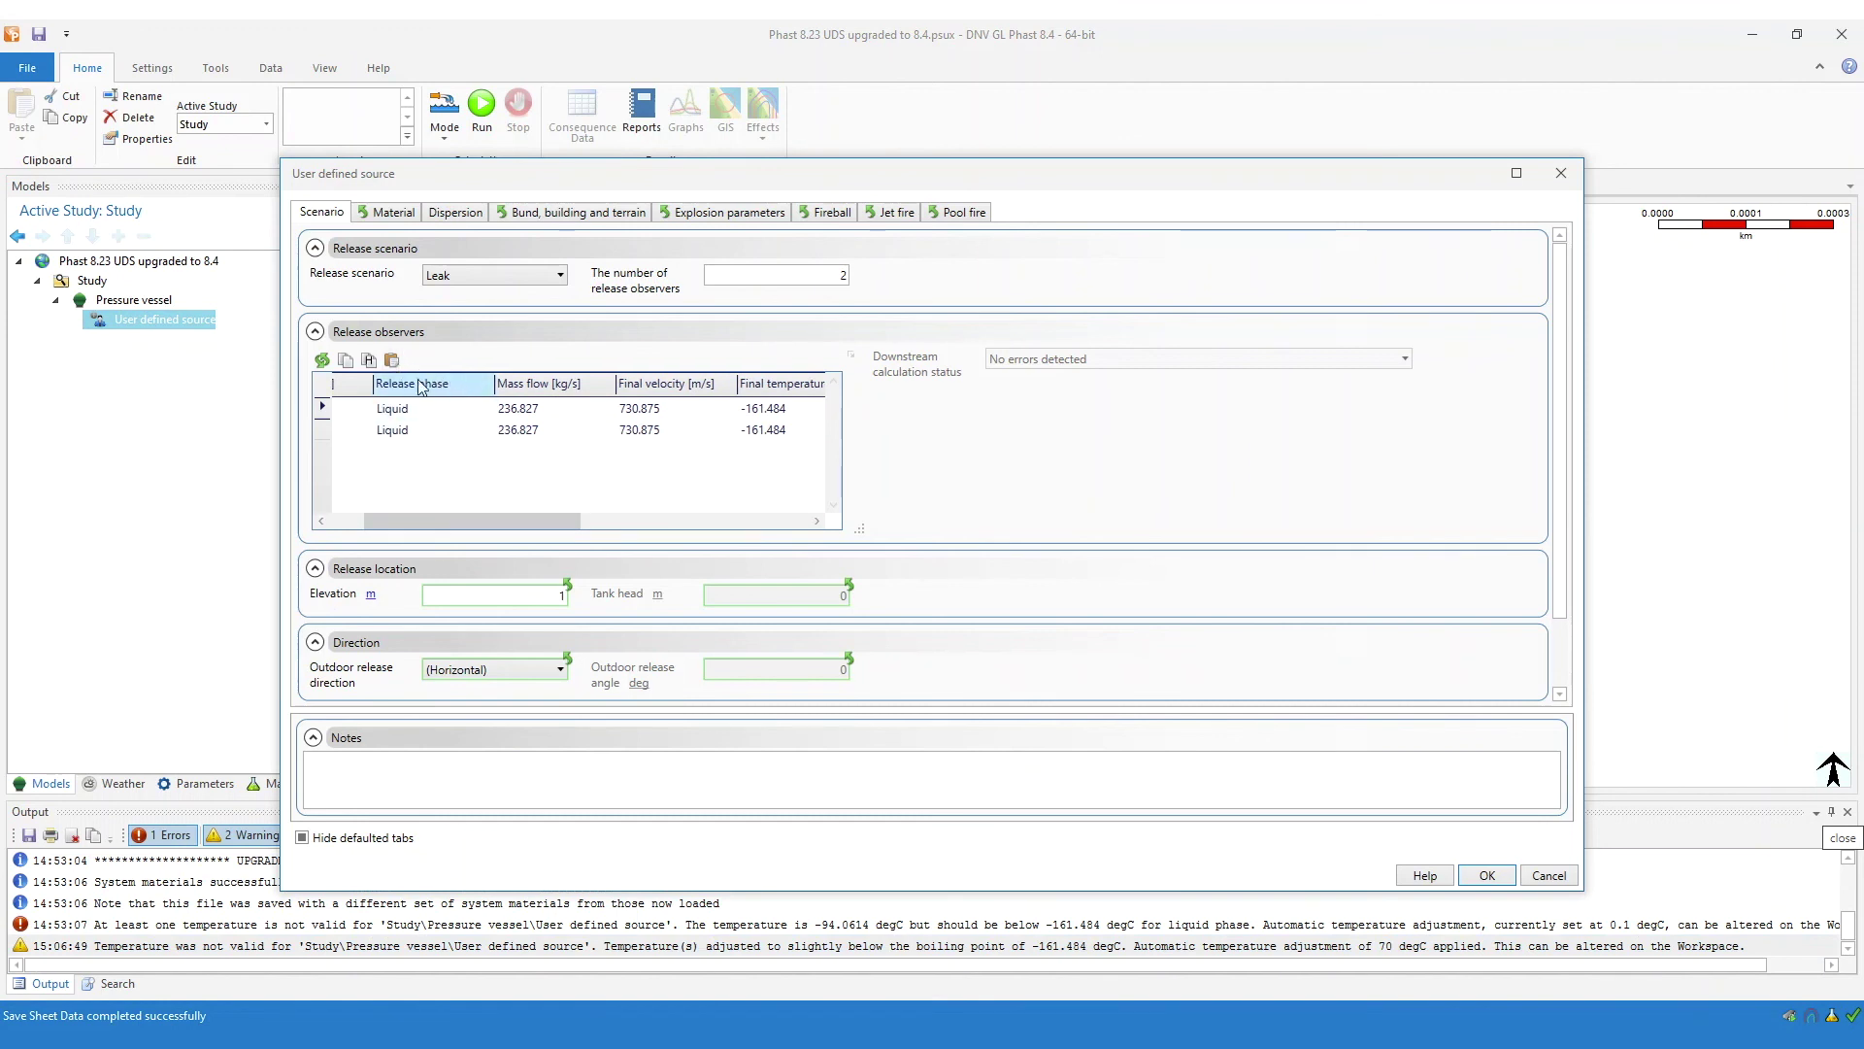
pyautogui.moveTo(548, 517); pyautogui.dragTo(598, 515)
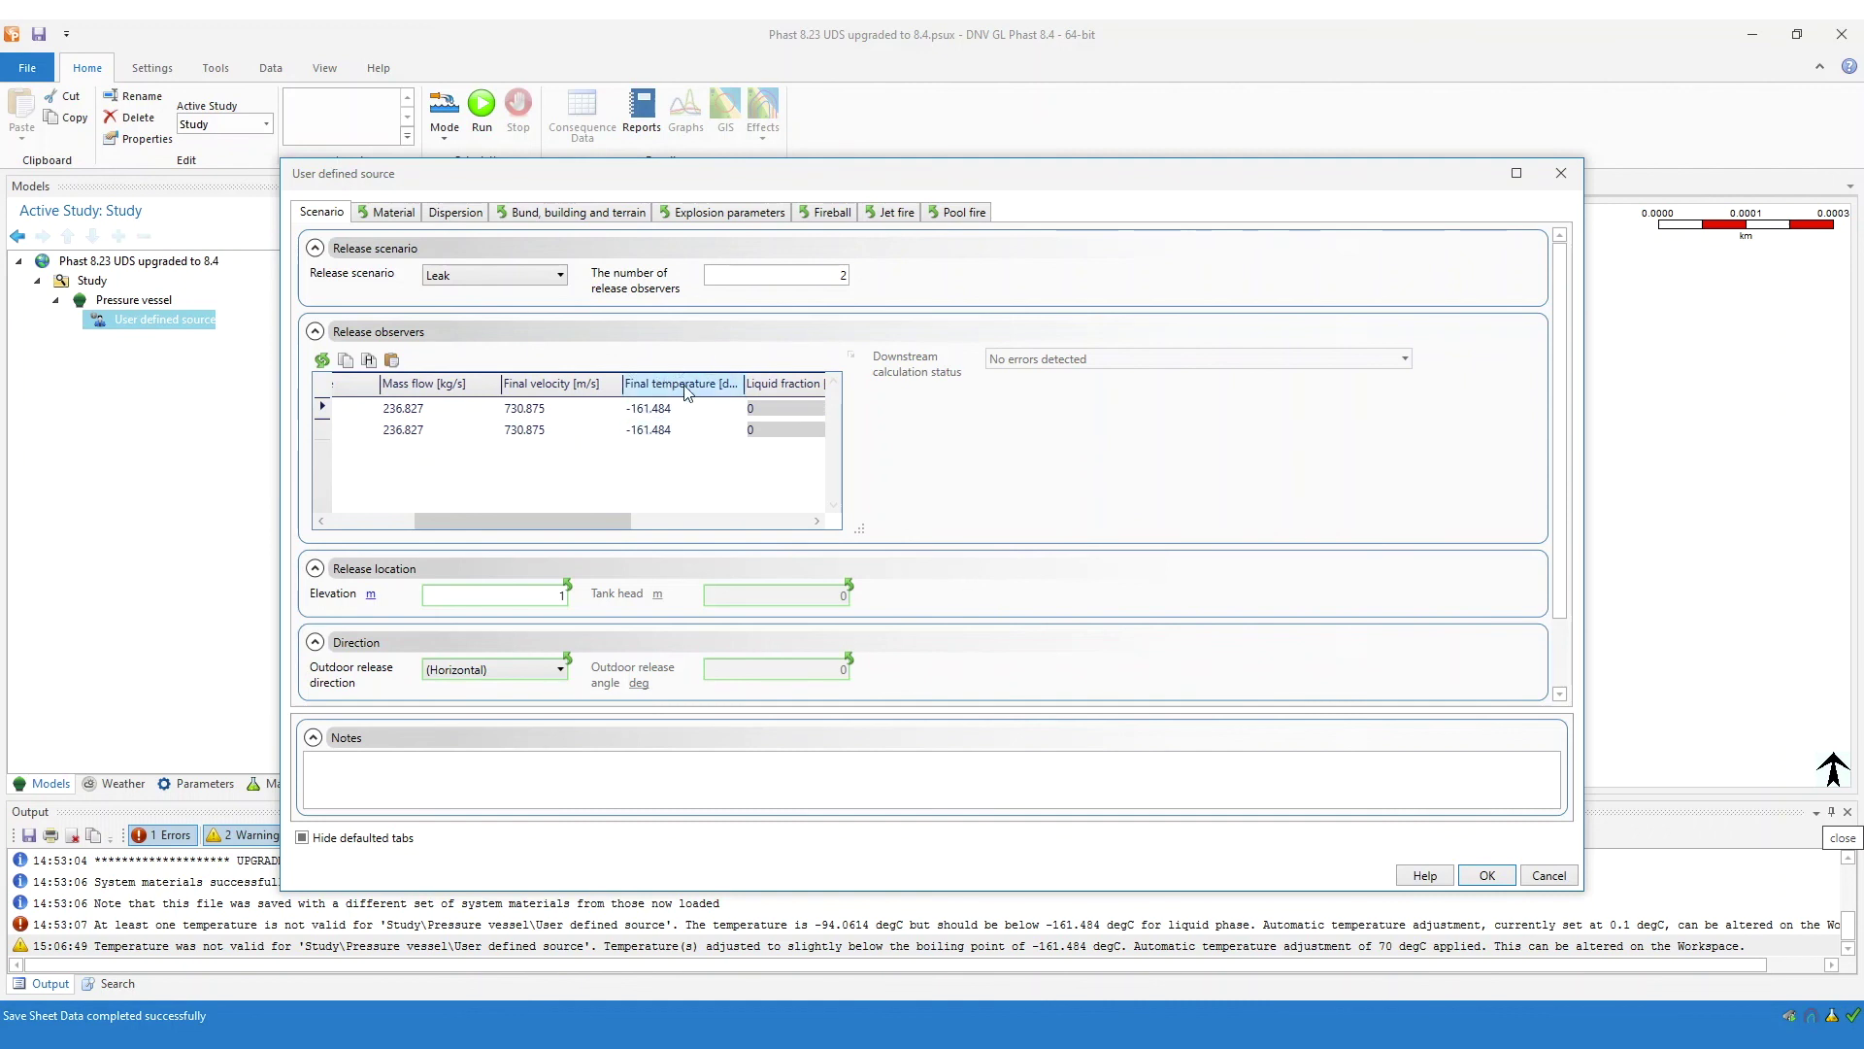
pyautogui.moveTo(597, 522); pyautogui.dragTo(511, 525)
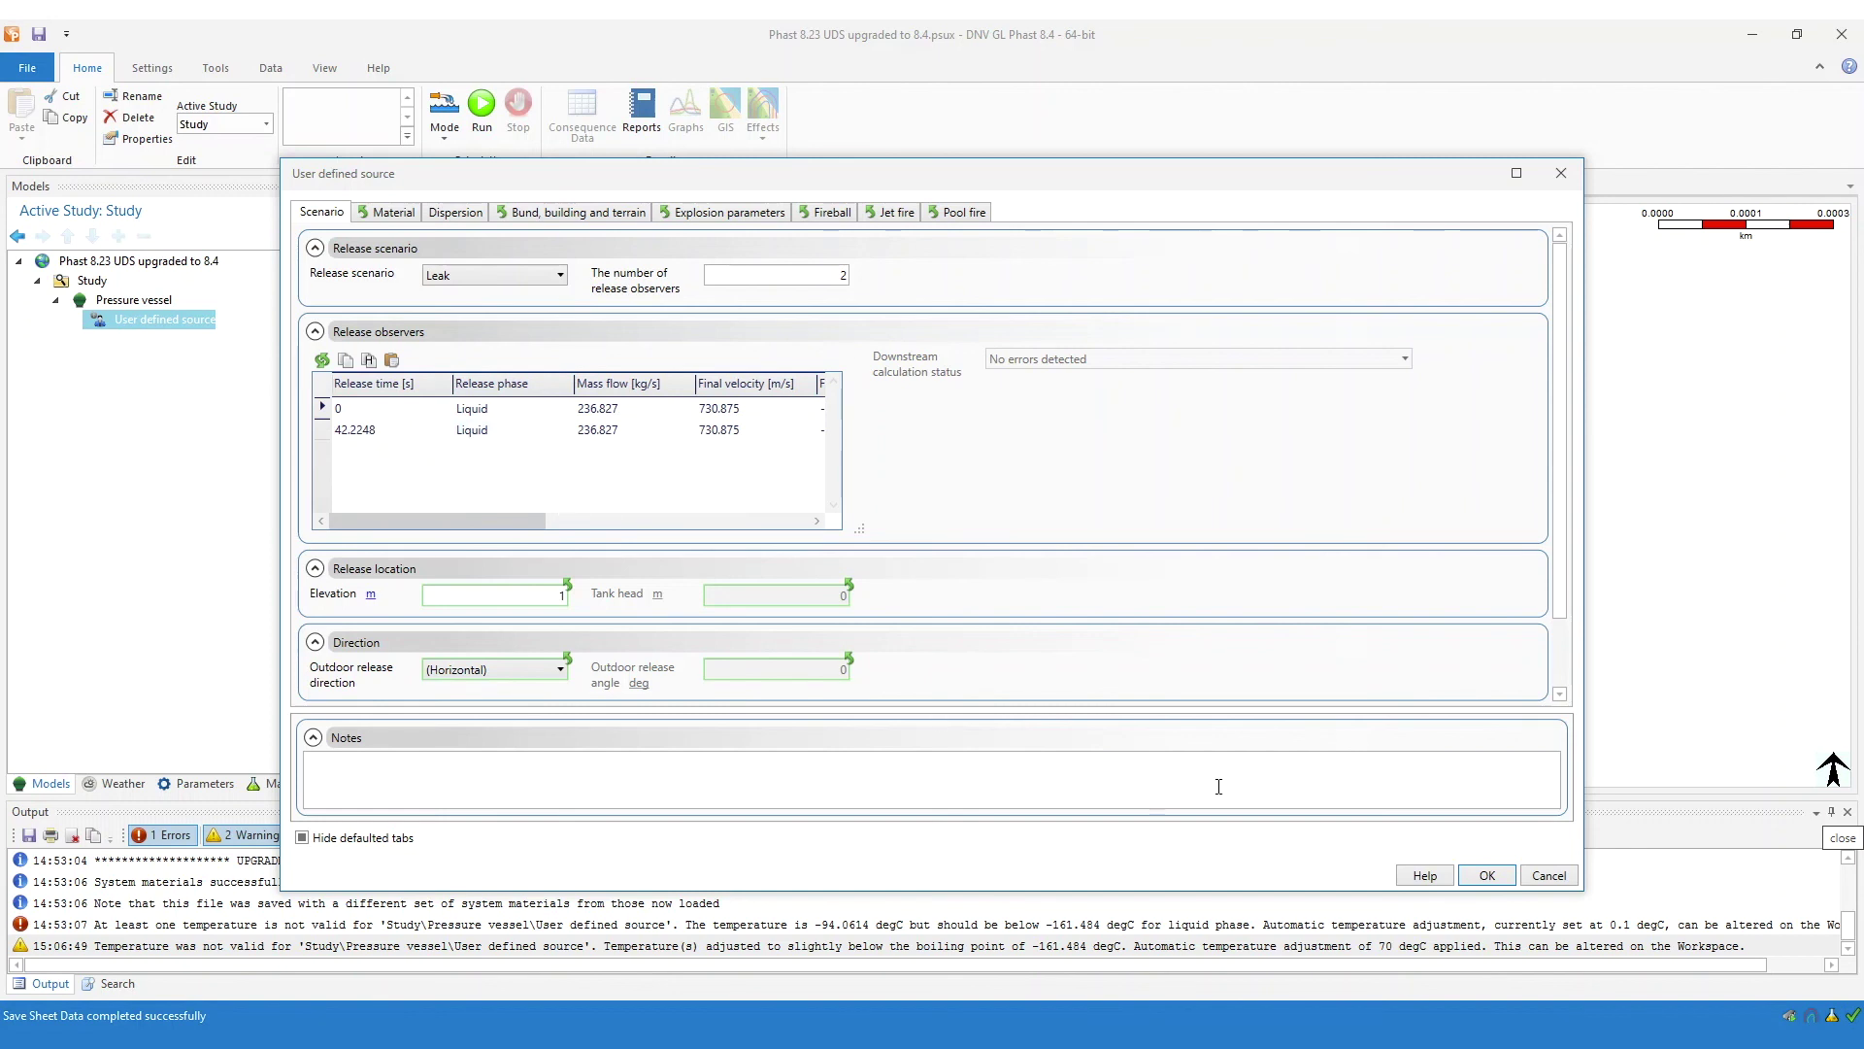
pyautogui.click(1549, 876)
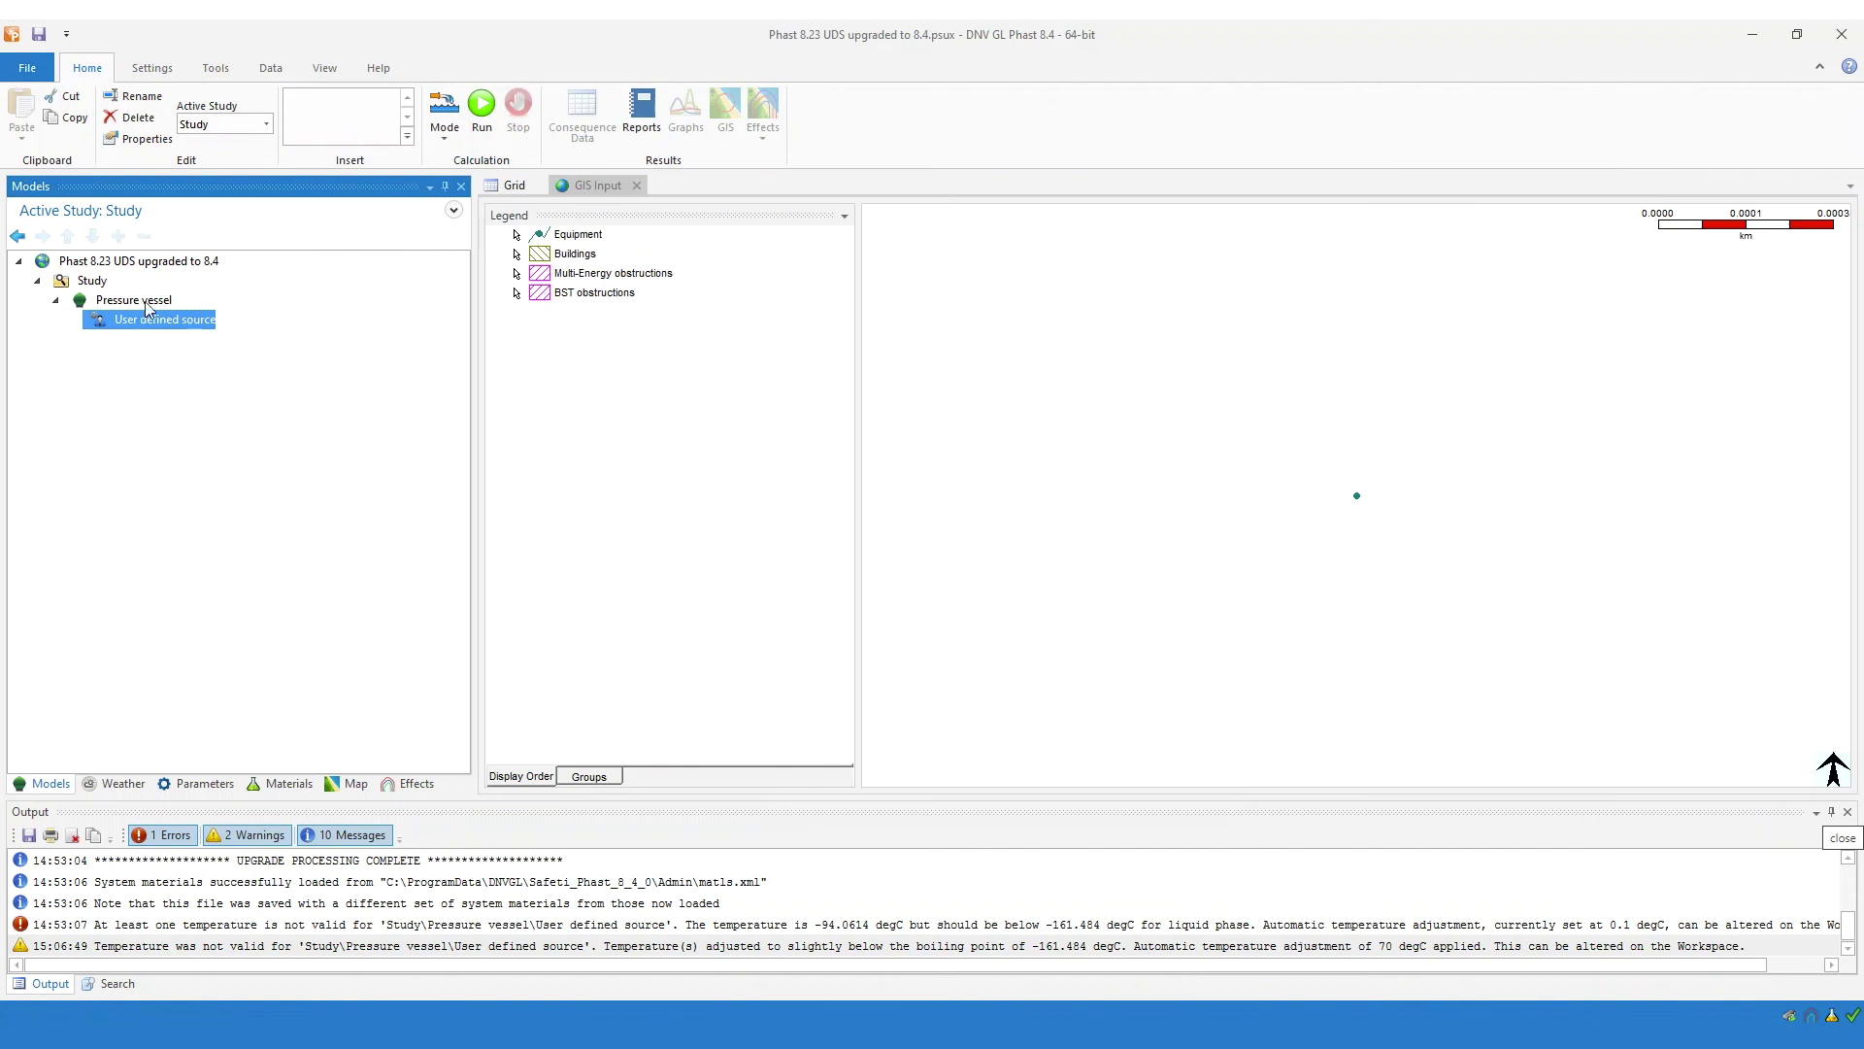